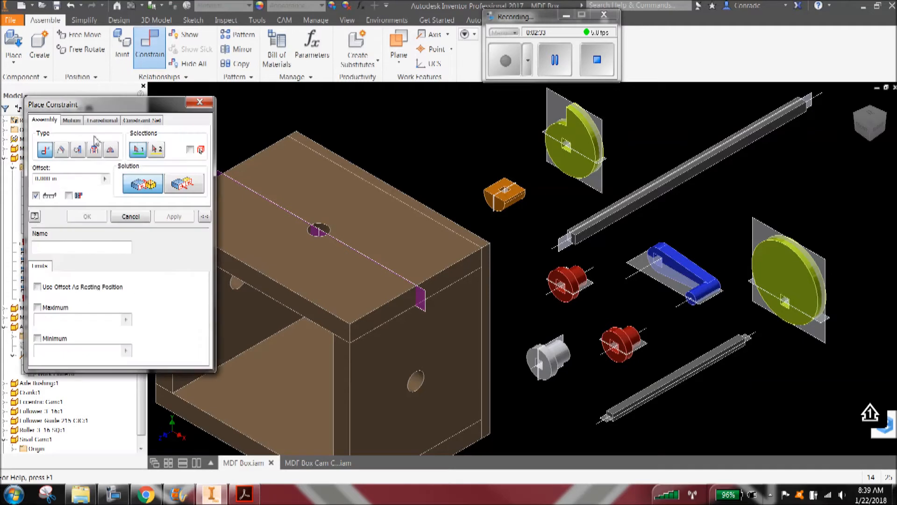
# Apply an Insert constraint seating the first red axle bushing in the round hole of the box's near end panel
pyautogui.click(95, 152)
pyautogui.click(571, 277)
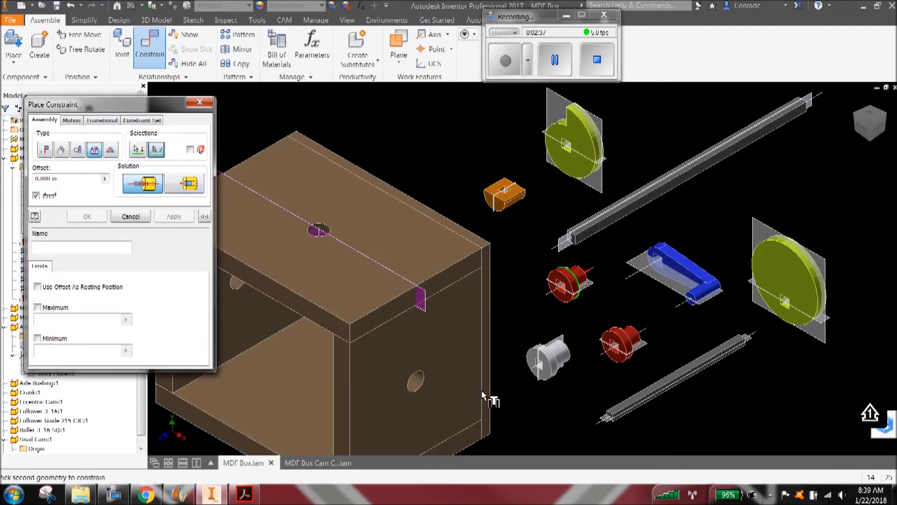
pyautogui.click(413, 374)
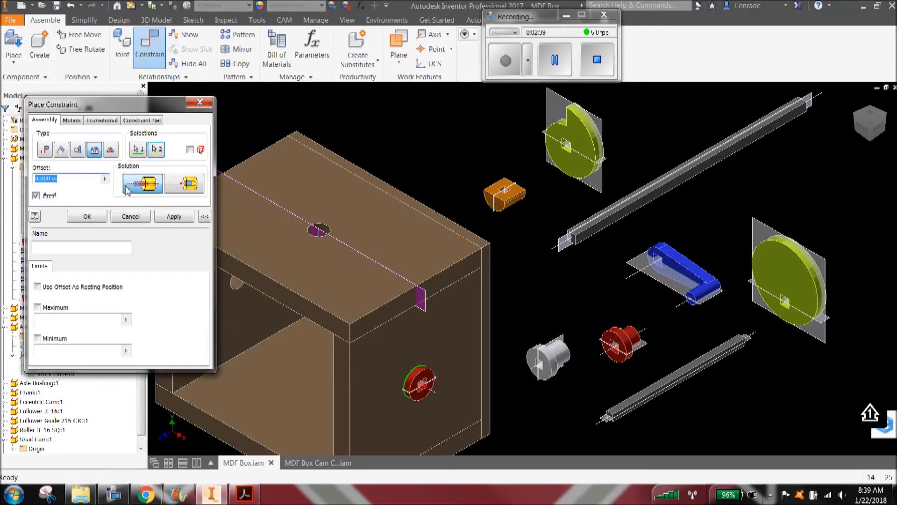
pyautogui.click(181, 217)
# Apply an Insert constraint joining the blue crank's rounded hub edge to the outer circular edge of the installed red bushing
pyautogui.moveTo(369, 292); pyautogui.dragTo(376, 242, button='middle')
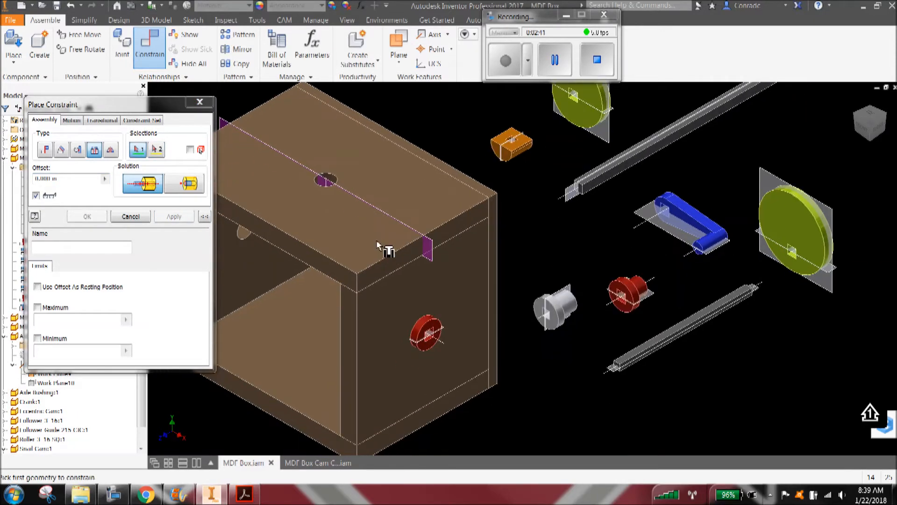
pyautogui.scroll(-3, 608, 194)
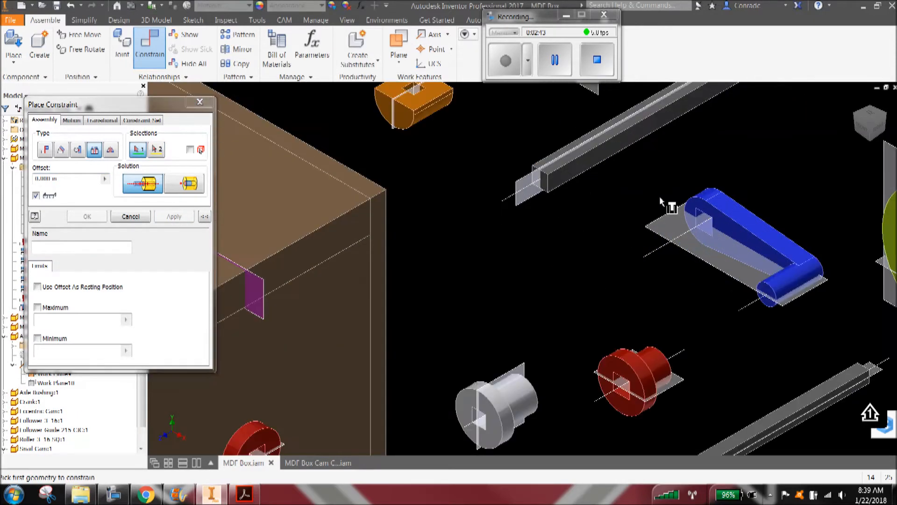
pyautogui.click(714, 191)
pyautogui.moveTo(543, 276); pyautogui.dragTo(578, 197, button='middle')
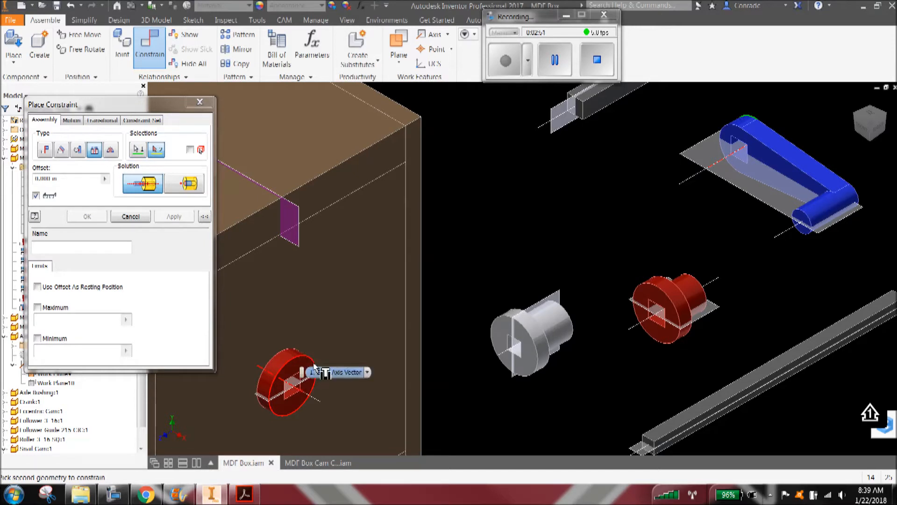
pyautogui.click(314, 369)
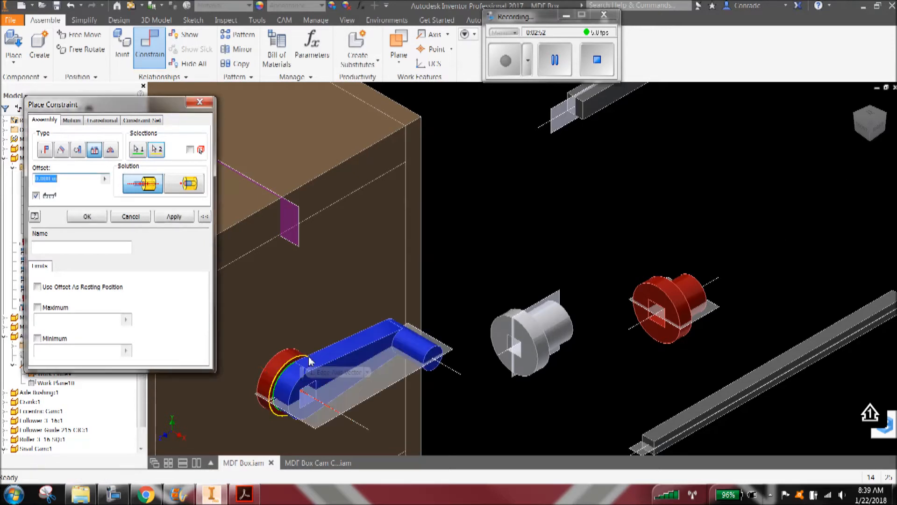
pyautogui.click(192, 216)
pyautogui.click(211, 104)
# Mate the crank's work plane to the installed bushing's central plane at 0.000 in offset, and swing the crank upright
pyautogui.moveTo(391, 337); pyautogui.dragTo(380, 366)
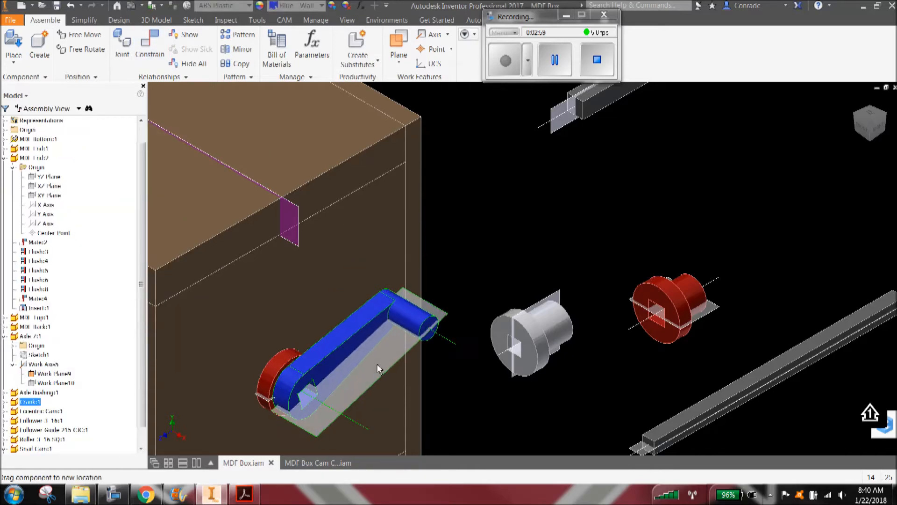
pyautogui.click(150, 44)
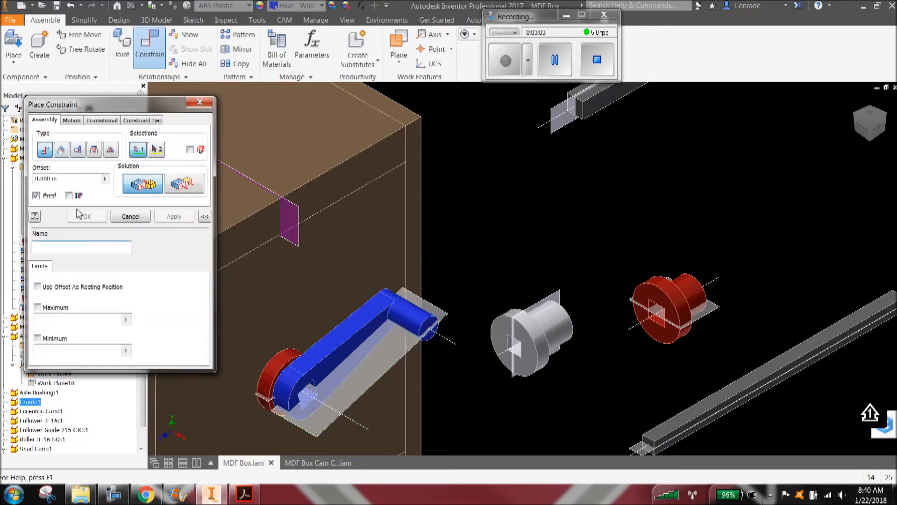
pyautogui.click(450, 313)
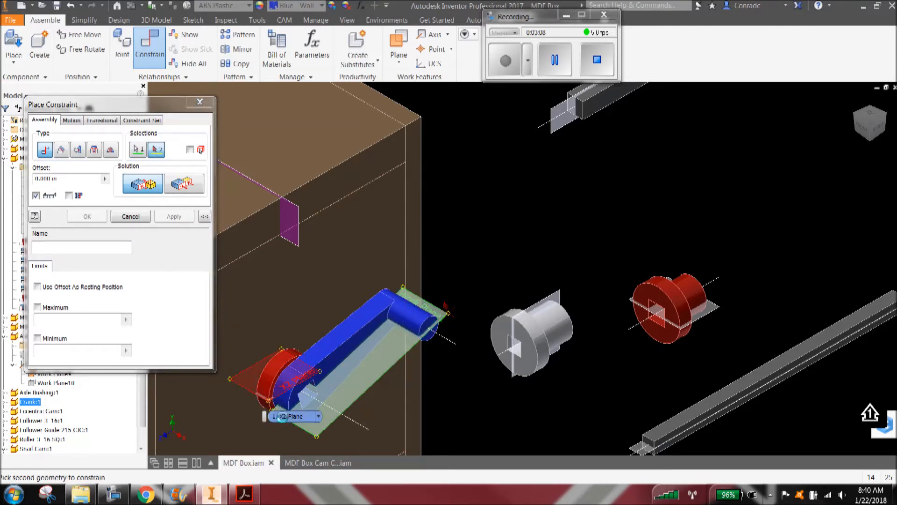
pyautogui.click(282, 416)
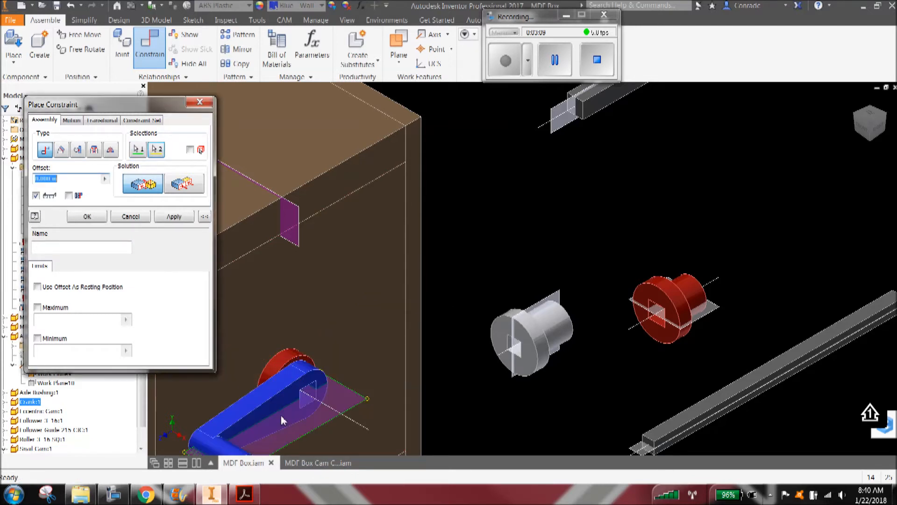
pyautogui.click(173, 216)
pyautogui.click(200, 102)
pyautogui.moveTo(276, 405); pyautogui.dragTo(302, 355)
# Mate the long square axle's centre axis to the axis of the crank's square hole
pyautogui.scroll(-3, 435, 296)
pyautogui.moveTo(432, 281); pyautogui.dragTo(494, 295, button='middle')
pyautogui.scroll(3, 596, 381)
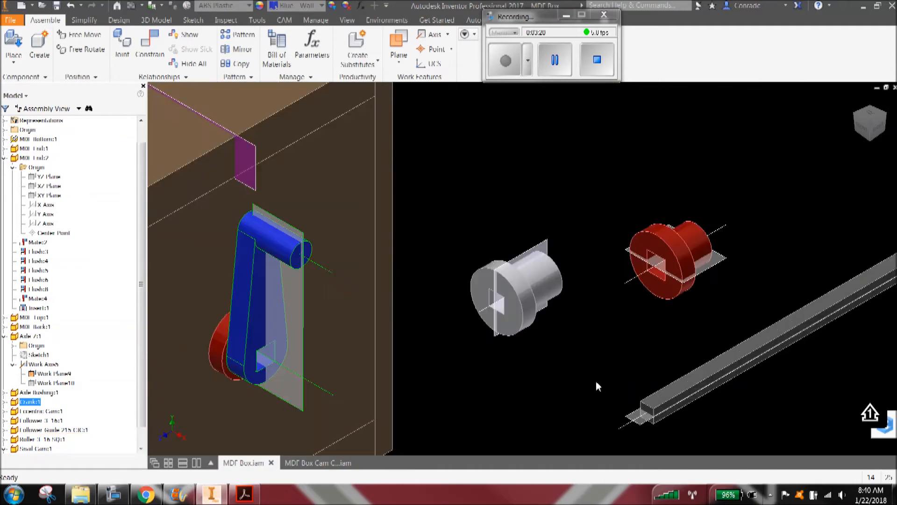
pyautogui.scroll(-3, 591, 382)
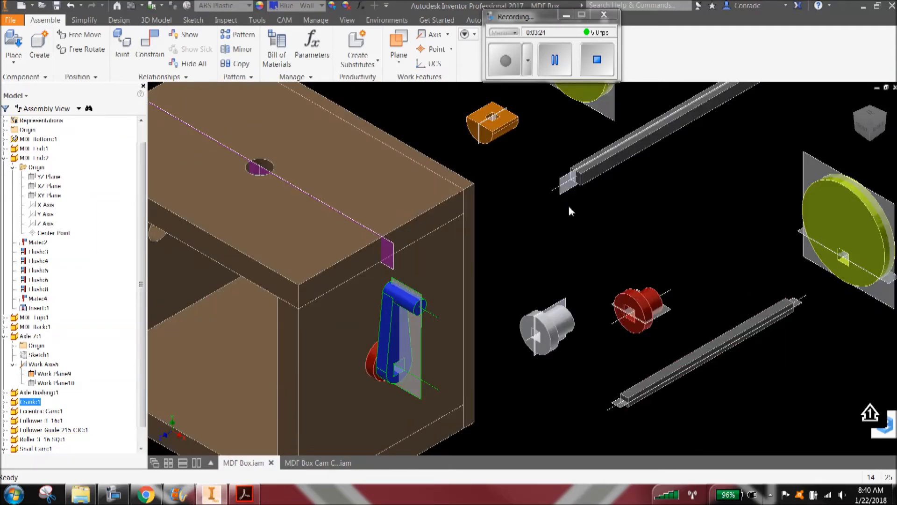
pyautogui.moveTo(640, 201); pyautogui.dragTo(633, 237, button='middle')
pyautogui.click(150, 45)
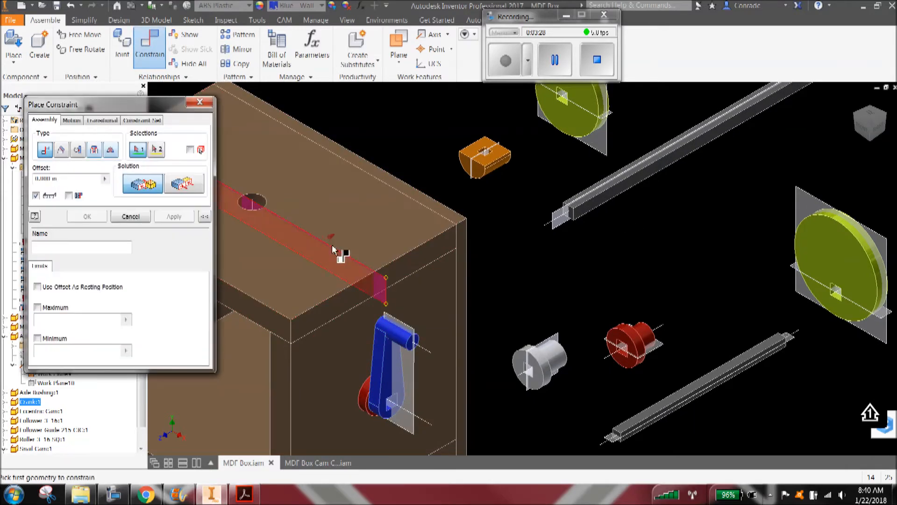
pyautogui.click(550, 226)
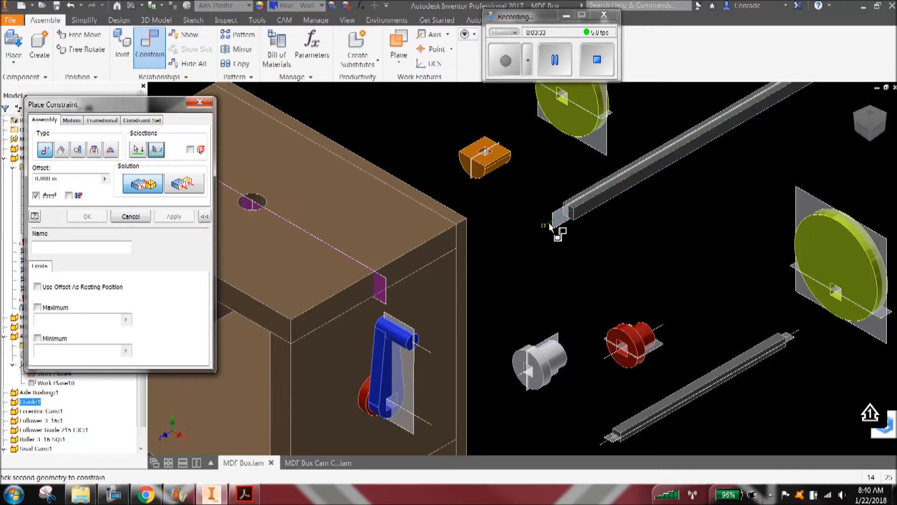
pyautogui.click(424, 423)
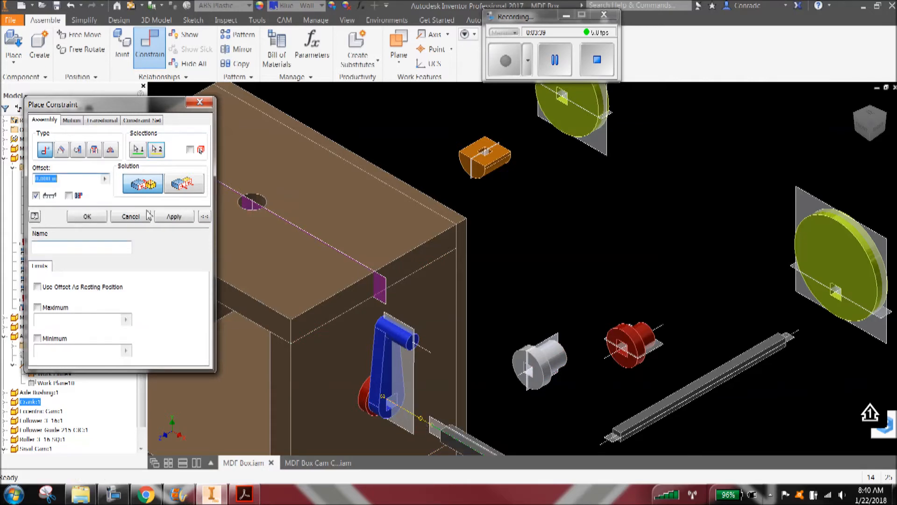
pyautogui.click(177, 218)
pyautogui.click(199, 102)
# Slide the square axle along its axis until its end reaches the crank
pyautogui.scroll(5, 404, 313)
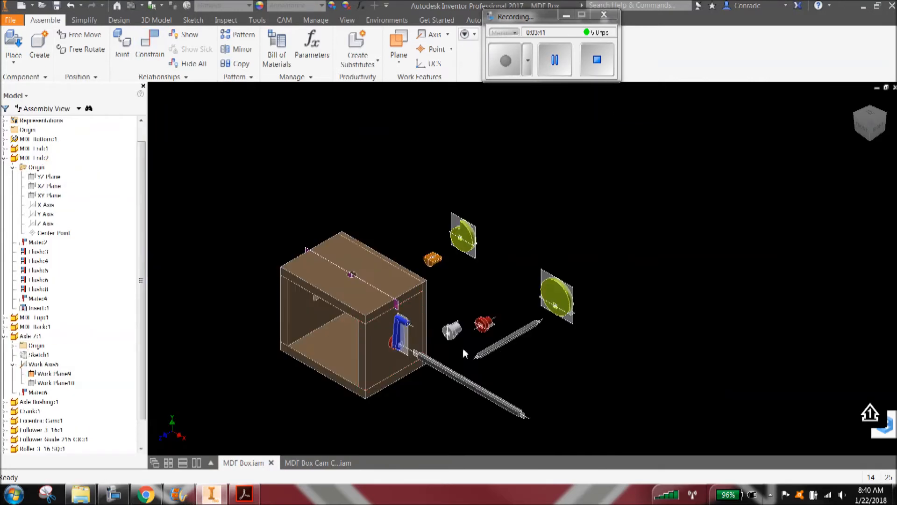
pyautogui.scroll(-6, 462, 382)
pyautogui.rightClick(497, 335)
pyautogui.click(535, 404)
pyautogui.moveTo(529, 406); pyautogui.dragTo(288, 263)
pyautogui.scroll(-3, 261, 279)
pyautogui.moveTo(349, 238); pyautogui.dragTo(322, 237, button='middle')
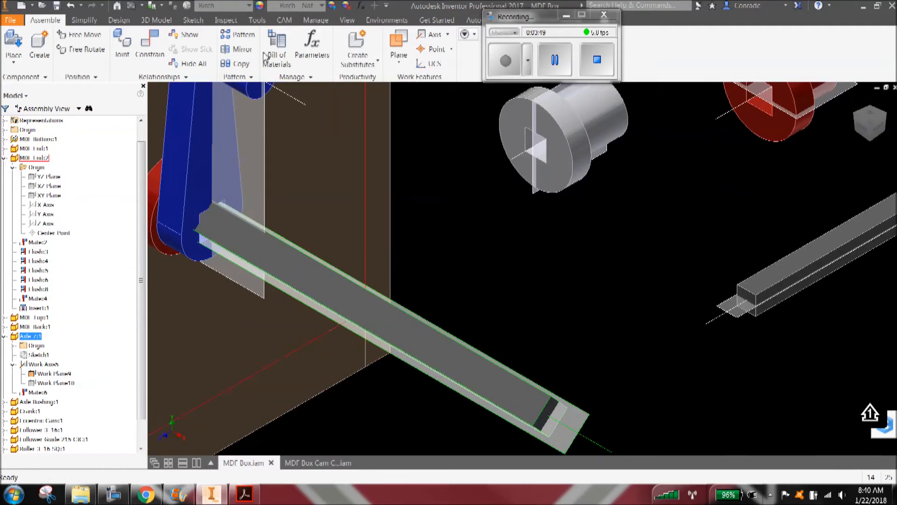
# Mate the axle's lengthwise work plane to the crank's work plane at 0.000 in offset to align the square profiles
pyautogui.click(150, 47)
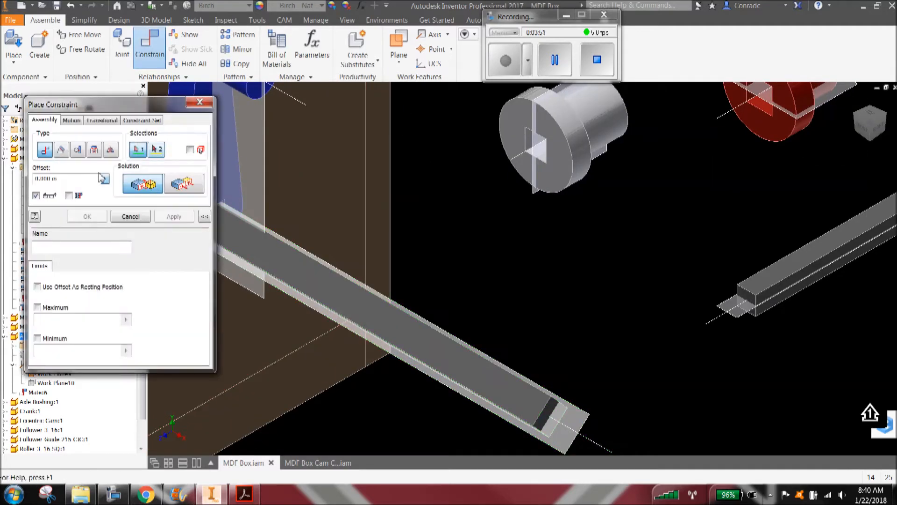
pyautogui.click(596, 405)
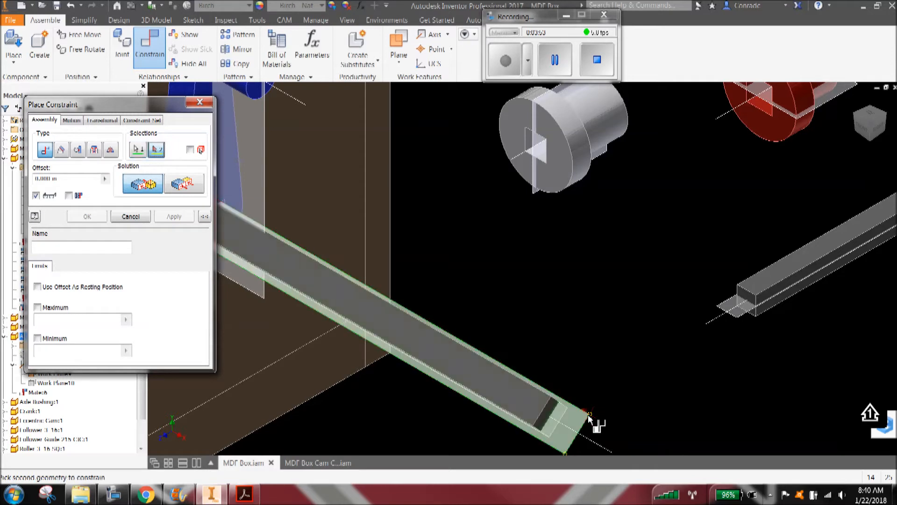
pyautogui.click(261, 298)
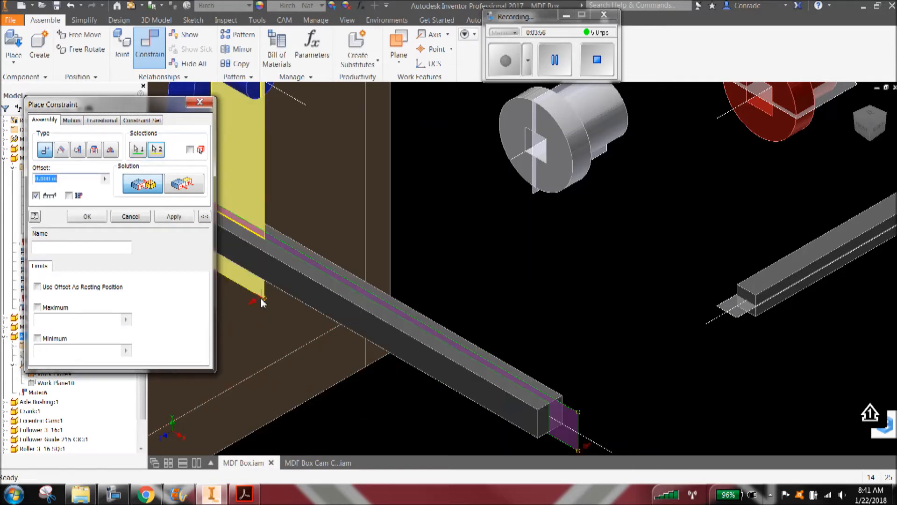
pyautogui.click(187, 219)
pyautogui.scroll(-3, 345, 244)
pyautogui.moveTo(423, 215); pyautogui.dragTo(532, 242, button='middle')
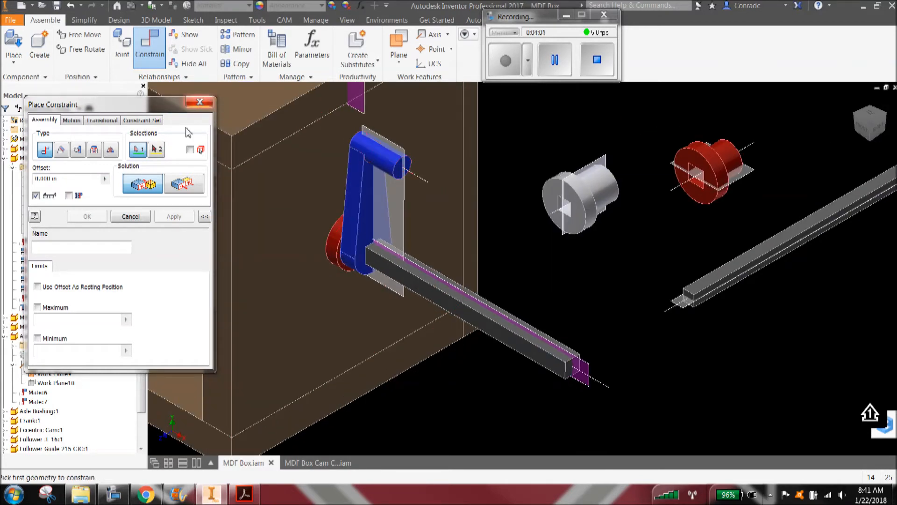
# Apply a Flush constraint between the crank's outer face and the axle's end face at 0.000 in offset
pyautogui.click(190, 193)
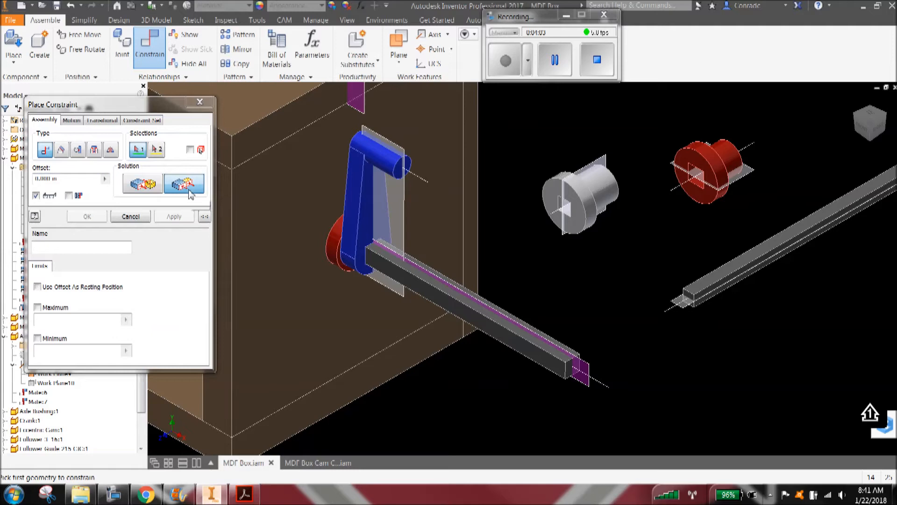
pyautogui.click(367, 220)
pyautogui.scroll(-5, 563, 402)
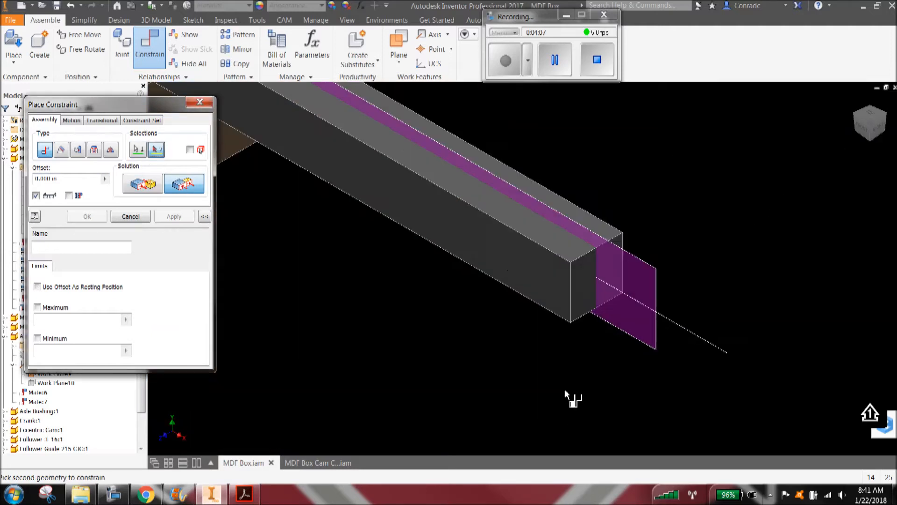
pyautogui.click(582, 291)
pyautogui.scroll(5, 467, 296)
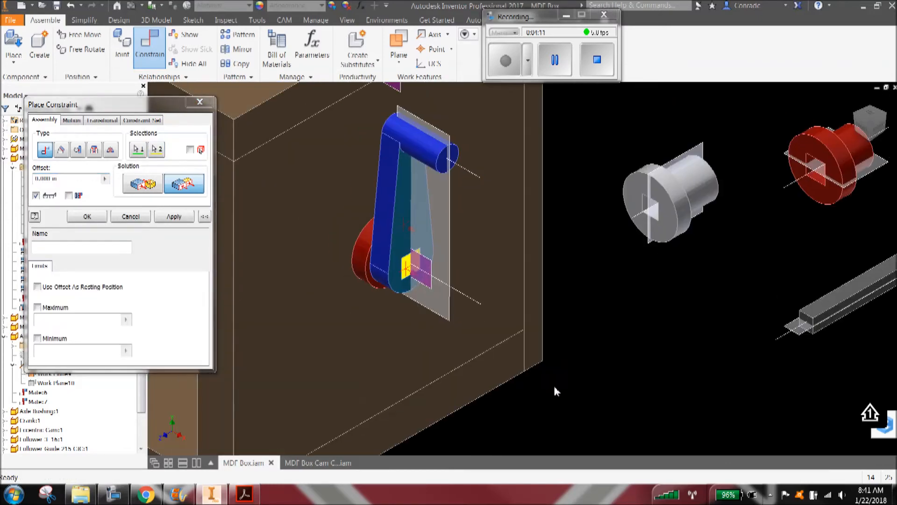
pyautogui.click(189, 217)
# Apply an Insert constraint seating the second red bushing in the hole around the axle on the opposite box end panel
pyautogui.scroll(5, 368, 304)
pyautogui.scroll(-2, 345, 296)
pyautogui.moveTo(458, 338); pyautogui.dragTo(515, 330, button='middle')
pyautogui.moveTo(602, 253); pyautogui.dragTo(604, 274, button='middle')
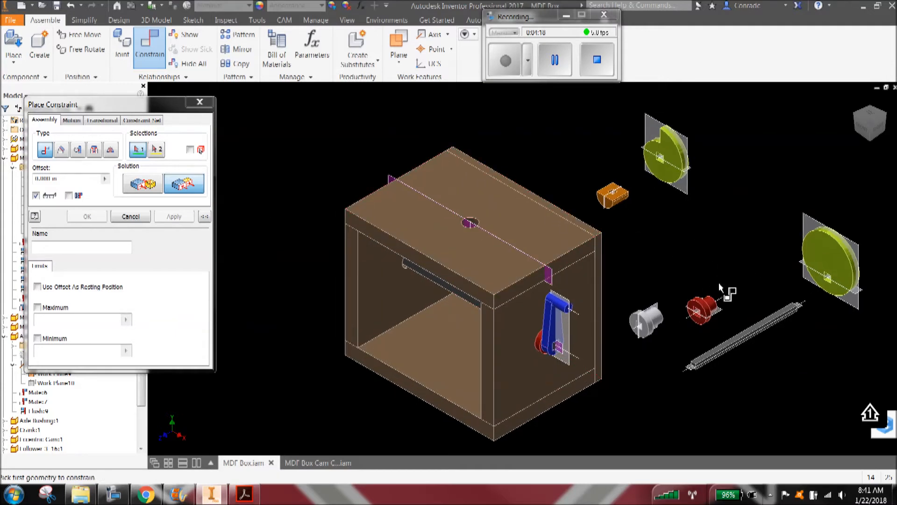
pyautogui.scroll(4, 706, 312)
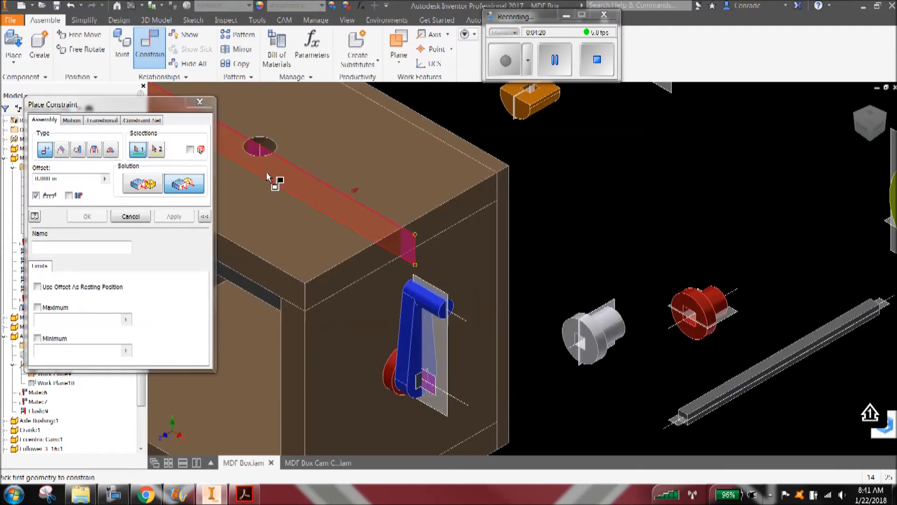
pyautogui.click(94, 149)
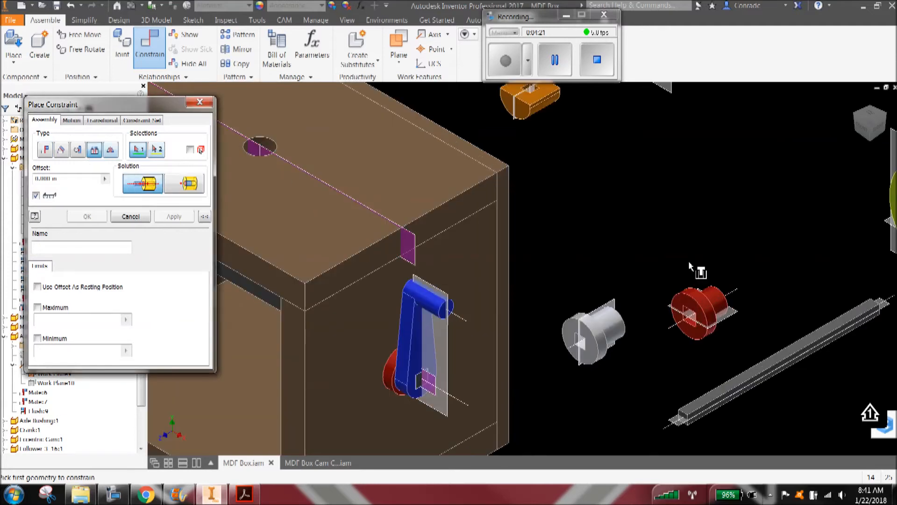
pyautogui.click(711, 306)
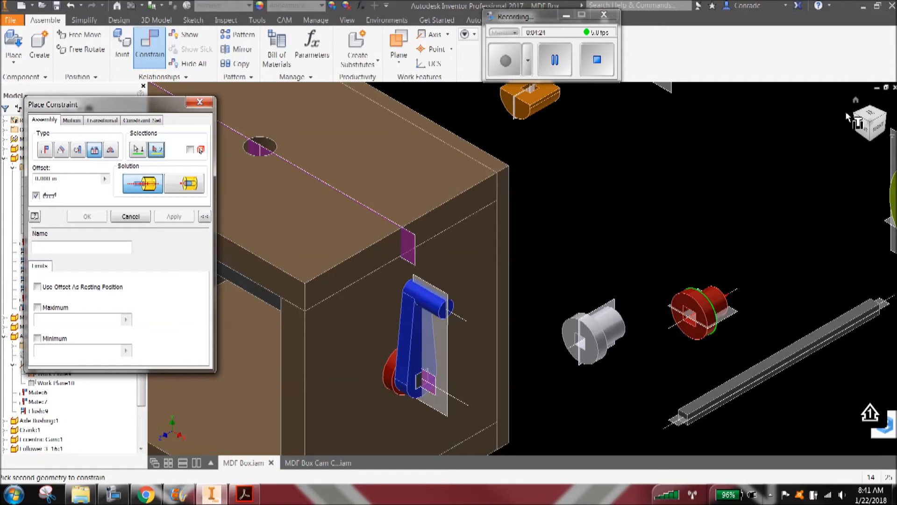
pyautogui.scroll(-6, 601, 181)
pyautogui.scroll(5, 420, 411)
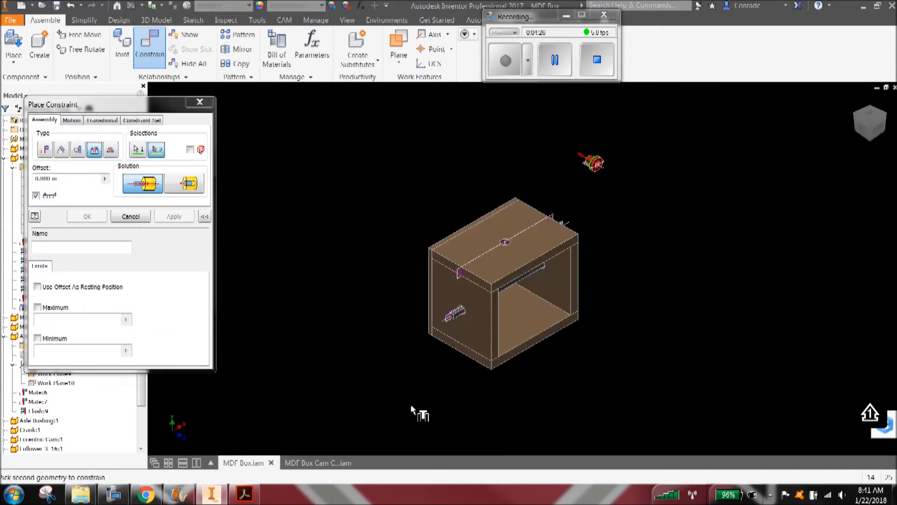
pyautogui.scroll(2, 504, 243)
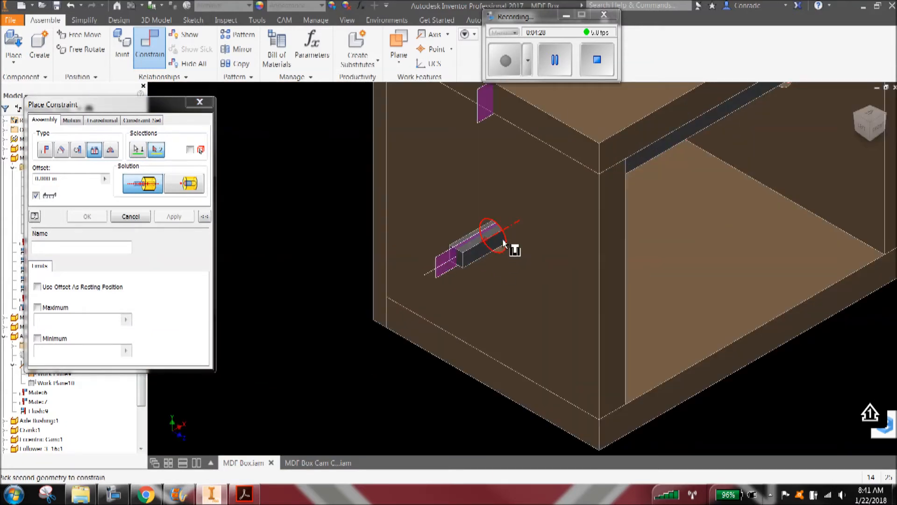
pyautogui.click(506, 243)
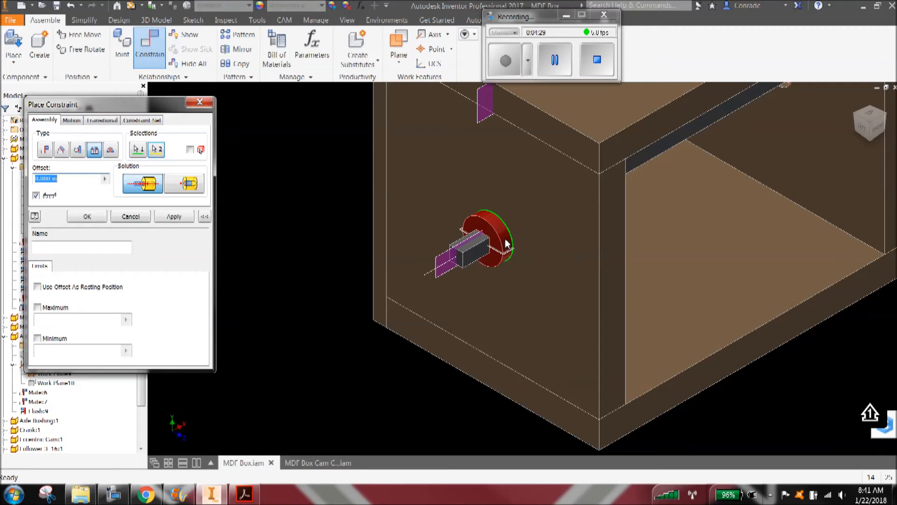
pyautogui.click(186, 218)
# Apply a Flush constraint between the axle's work plane and the second bushing's work plane at 0.000 in offset
pyautogui.scroll(4, 481, 234)
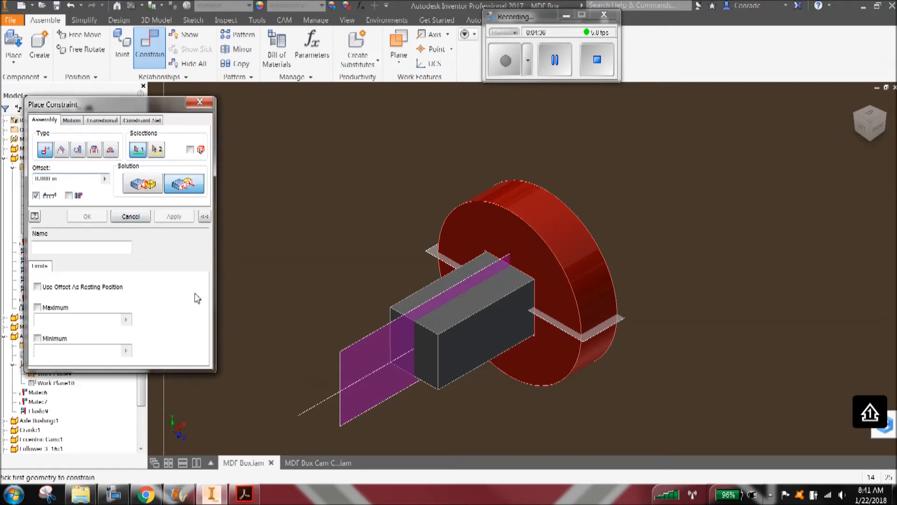
pyautogui.click(342, 354)
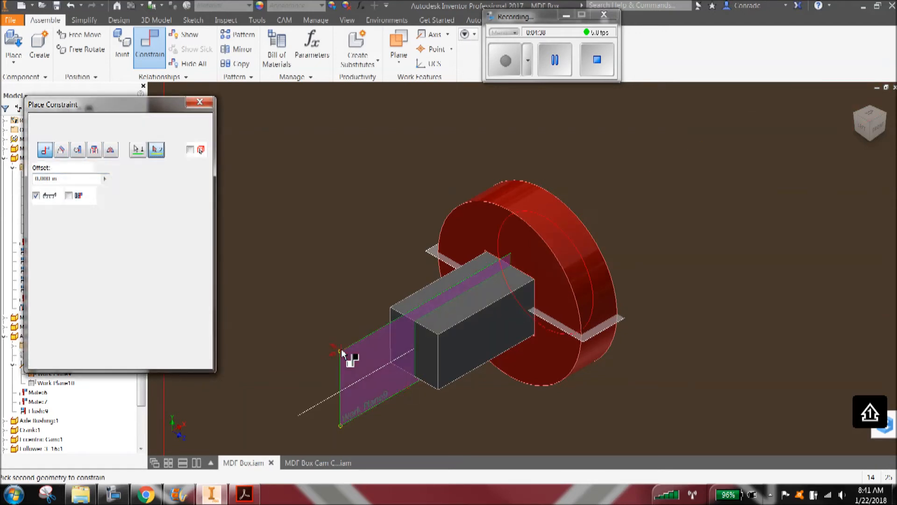
pyautogui.click(584, 343)
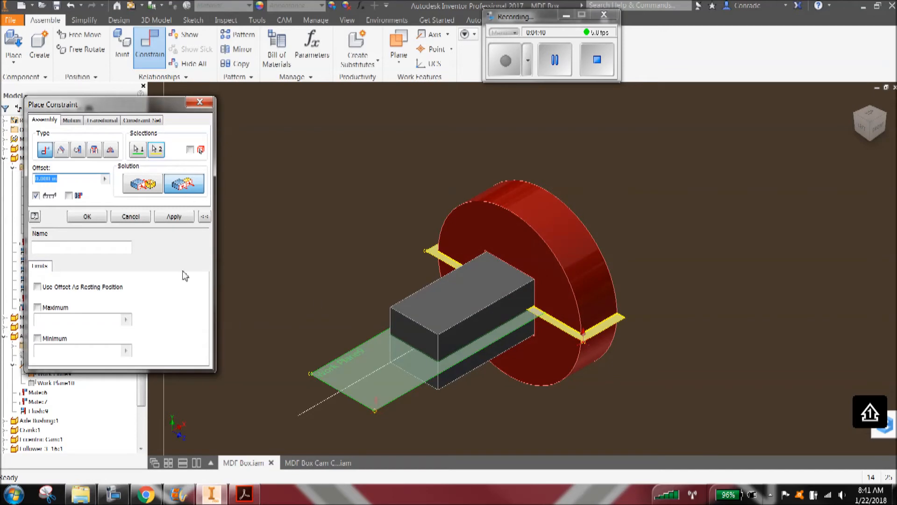
pyautogui.click(174, 217)
pyautogui.click(200, 102)
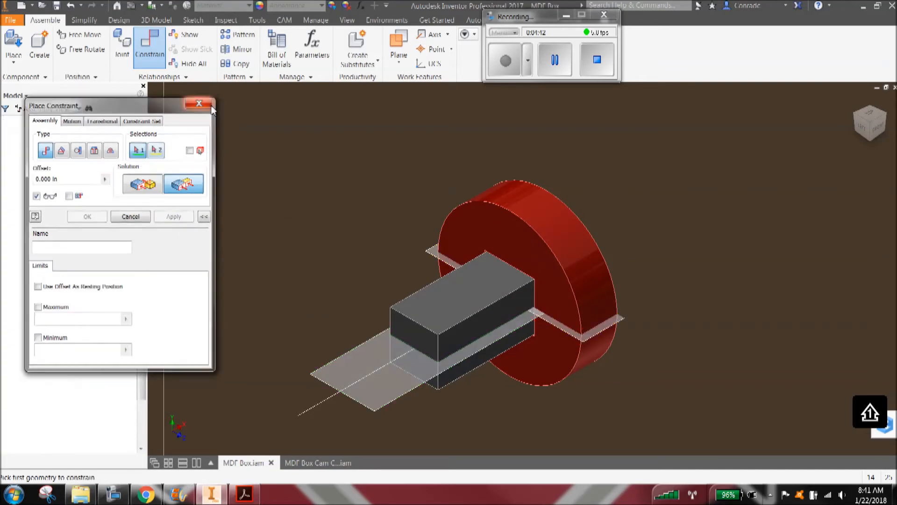
# Turn the crank by hand from several viewpoints to check that the axle and both bushings rotate with it
pyautogui.scroll(6, 474, 188)
pyautogui.click(885, 119)
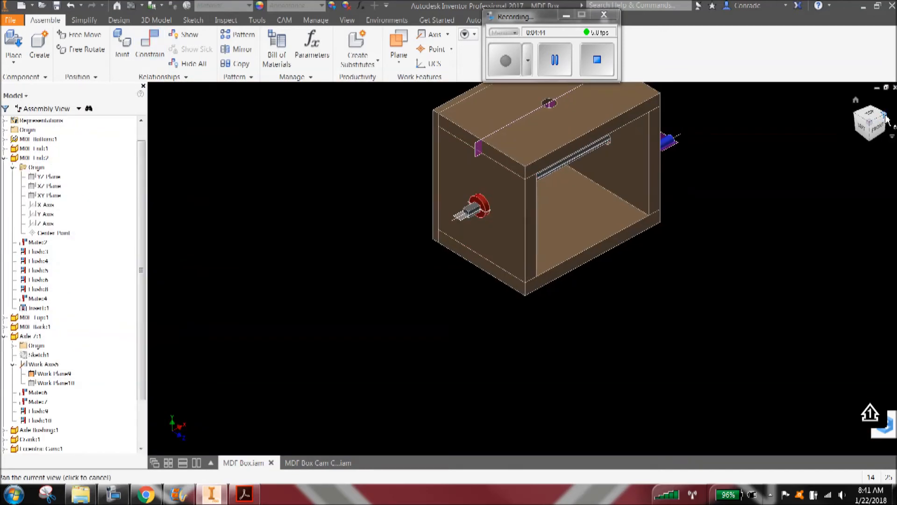
pyautogui.scroll(-5, 457, 323)
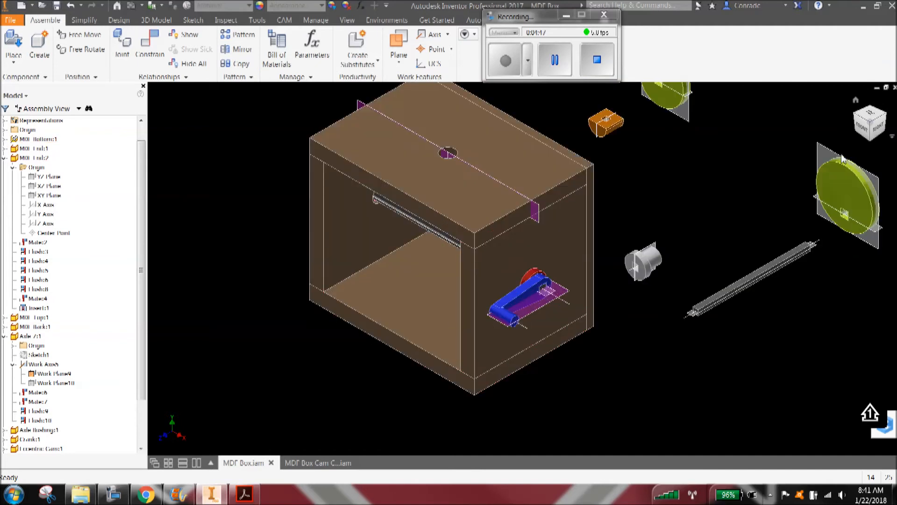
pyautogui.moveTo(860, 120); pyautogui.dragTo(883, 136)
pyautogui.moveTo(637, 163); pyautogui.dragTo(720, 258, button='middle')
pyautogui.rightClick(612, 251)
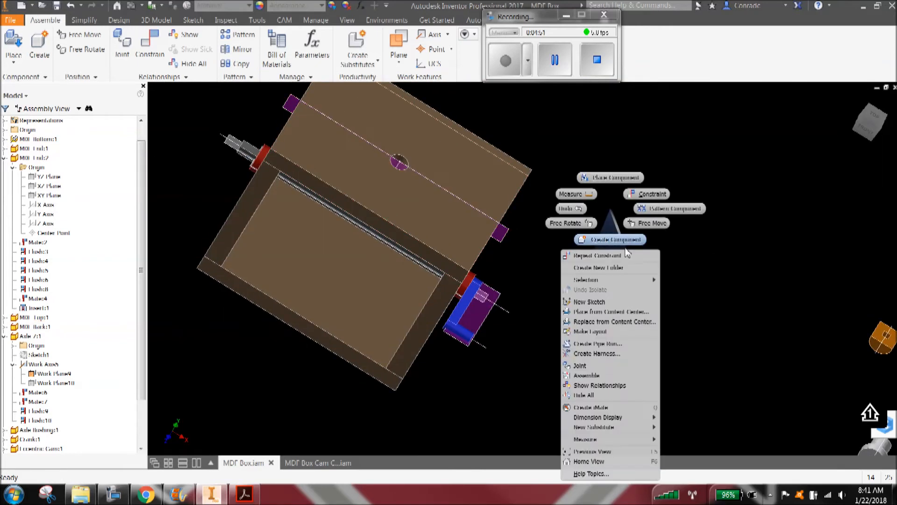
pyautogui.press('Escape')
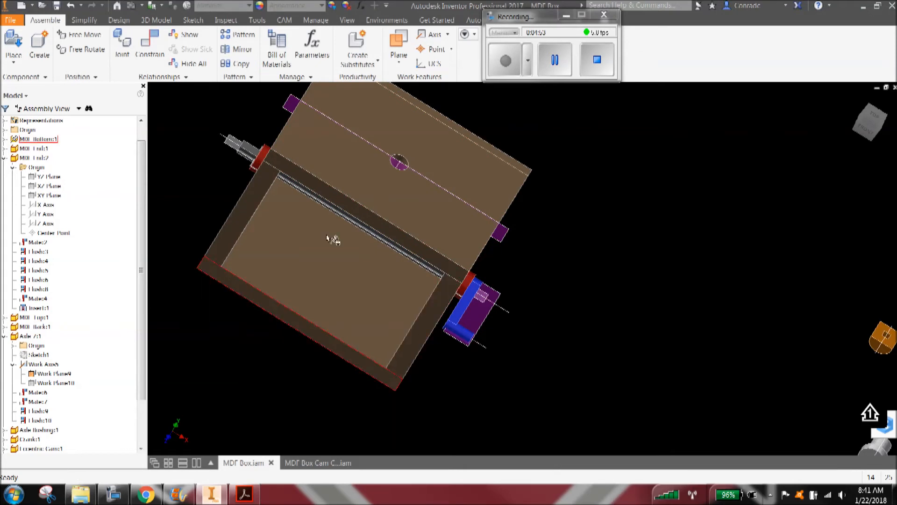
pyautogui.moveTo(456, 331); pyautogui.dragTo(516, 243)
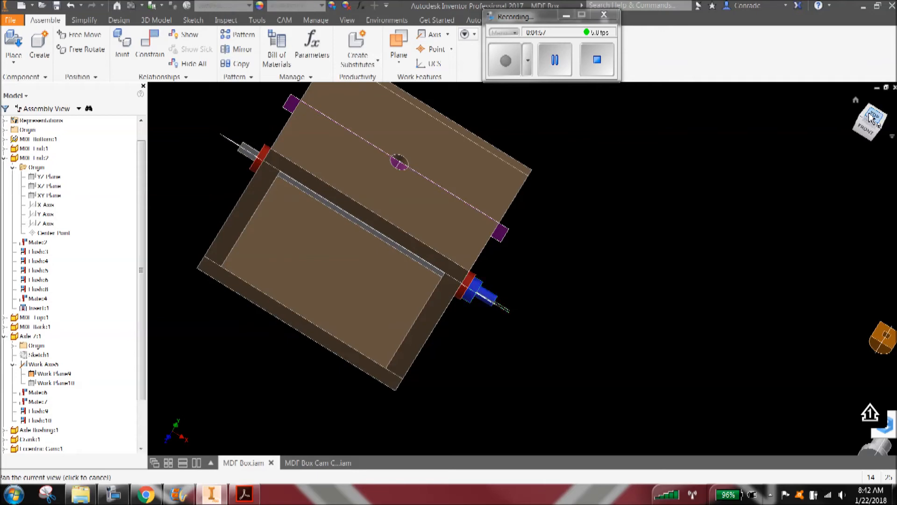
pyautogui.click(856, 103)
pyautogui.scroll(5, 536, 322)
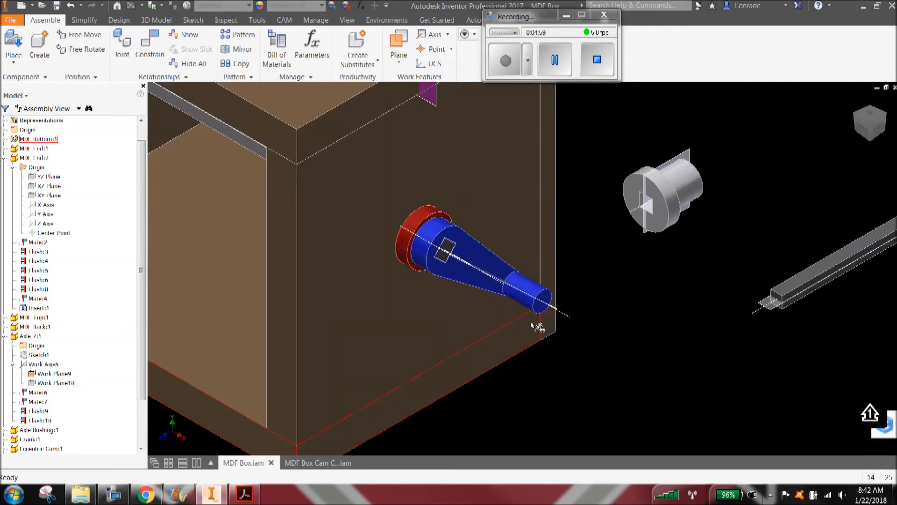
pyautogui.moveTo(540, 299); pyautogui.dragTo(434, 205)
pyautogui.moveTo(434, 206); pyautogui.dragTo(553, 291, button='middle')
pyautogui.scroll(-5, 515, 299)
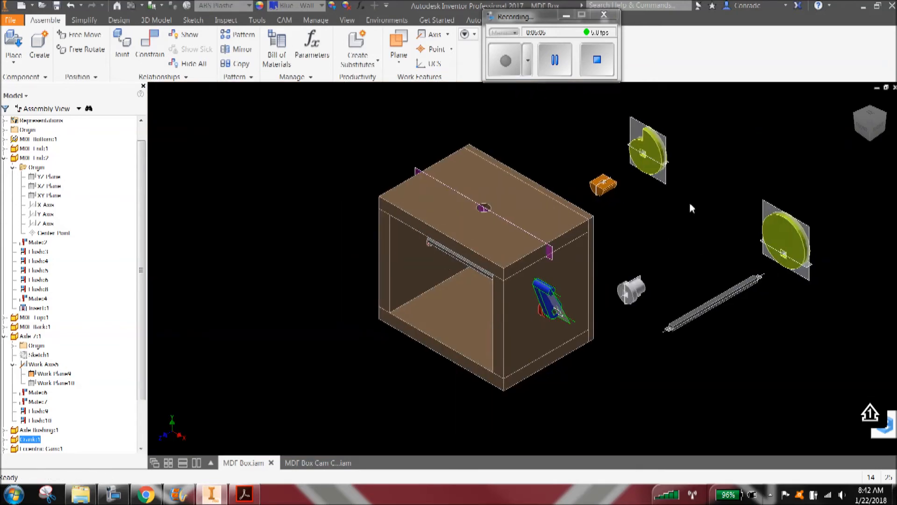
# Move the round eccentric cam closer to the crank and shift the loose grey flanged part out of the way
pyautogui.scroll(4, 683, 249)
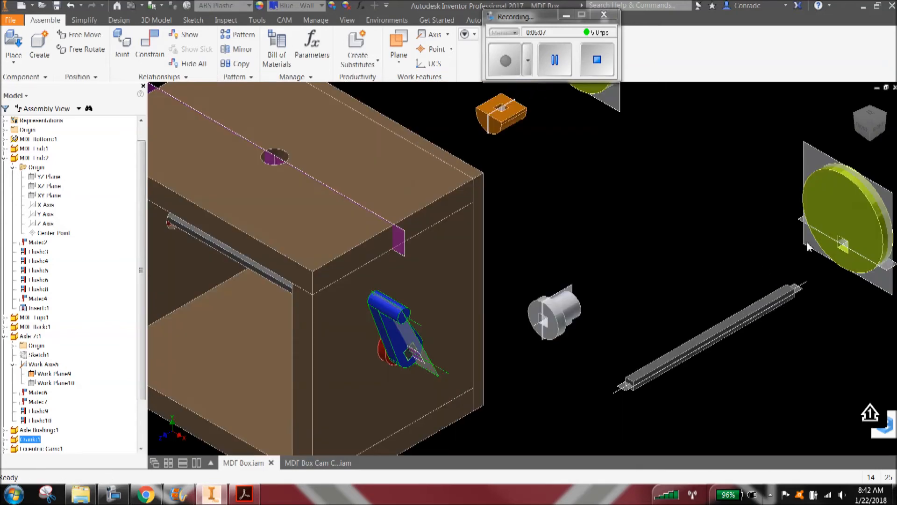
pyautogui.moveTo(837, 217); pyautogui.dragTo(586, 232)
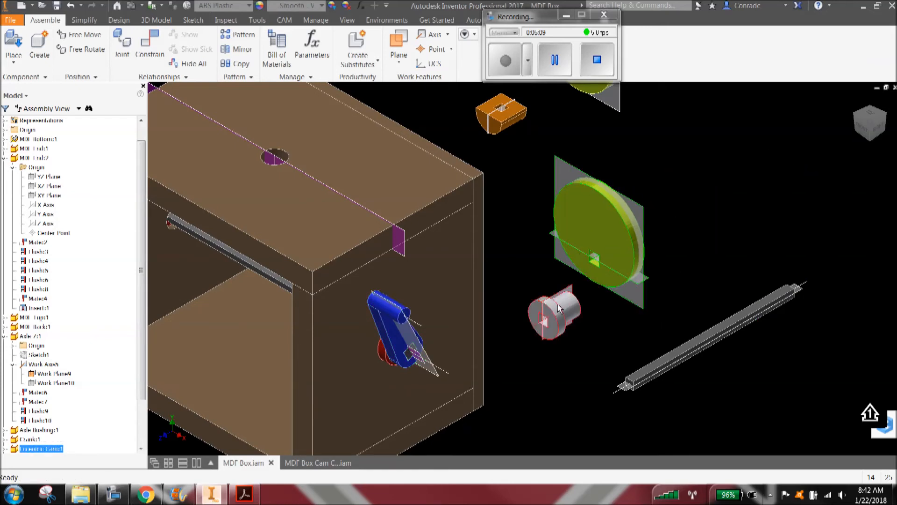
pyautogui.moveTo(552, 314); pyautogui.dragTo(743, 190)
pyautogui.moveTo(630, 255); pyautogui.dragTo(604, 279)
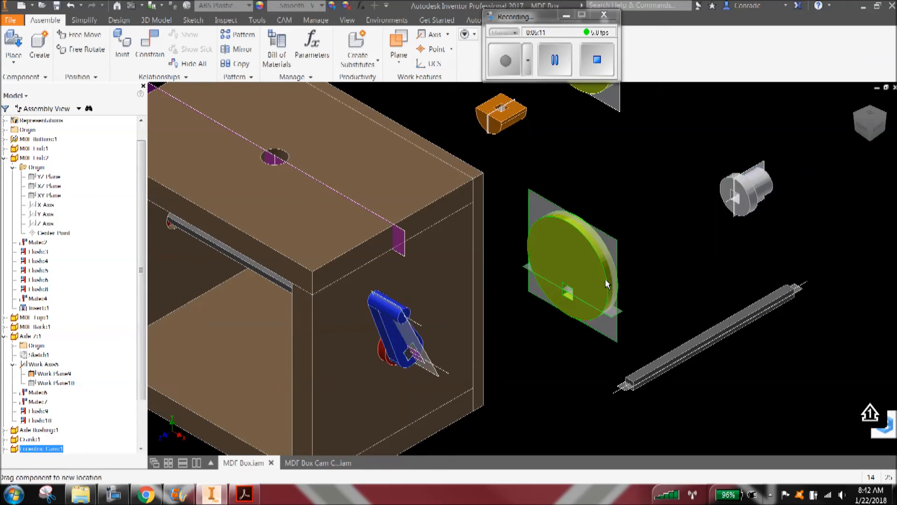
pyautogui.scroll(3, 565, 331)
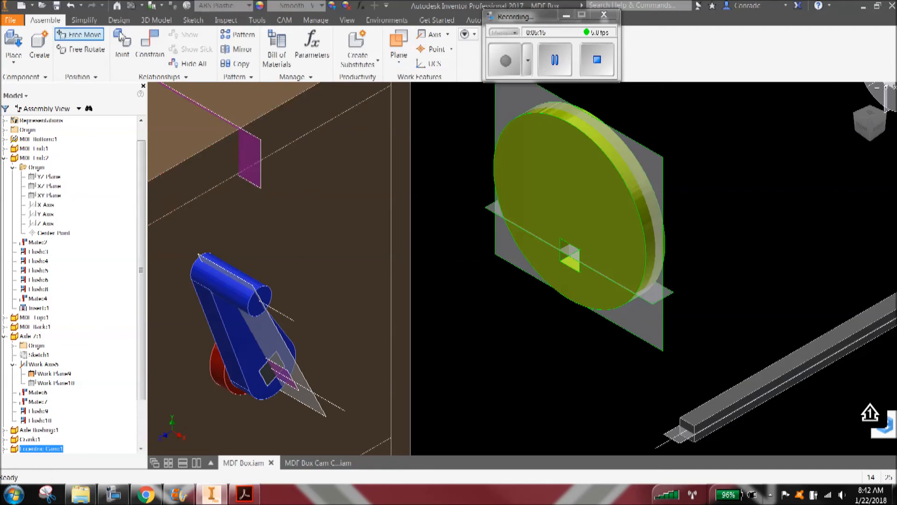
# Apply a Mate constraint between the center axis of the cam's square hole and the axle's axis at 0.000 in offset
pyautogui.click(148, 43)
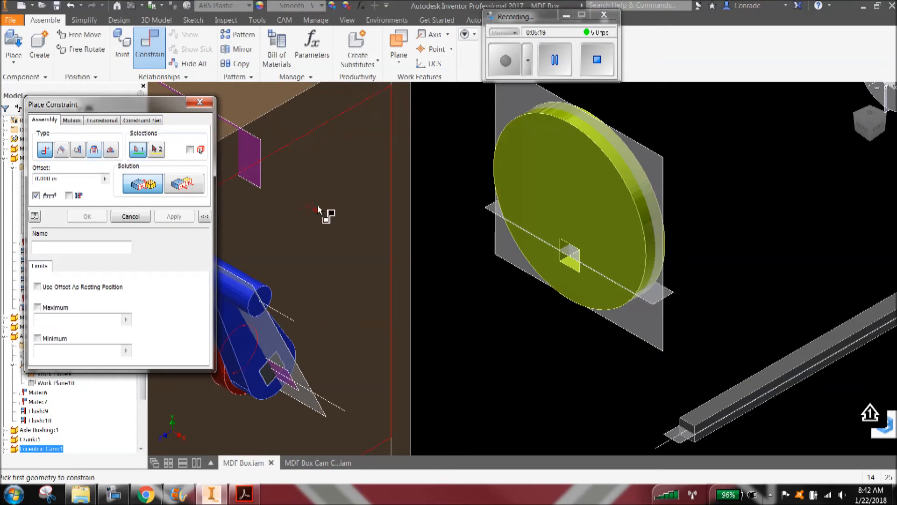
pyautogui.click(573, 260)
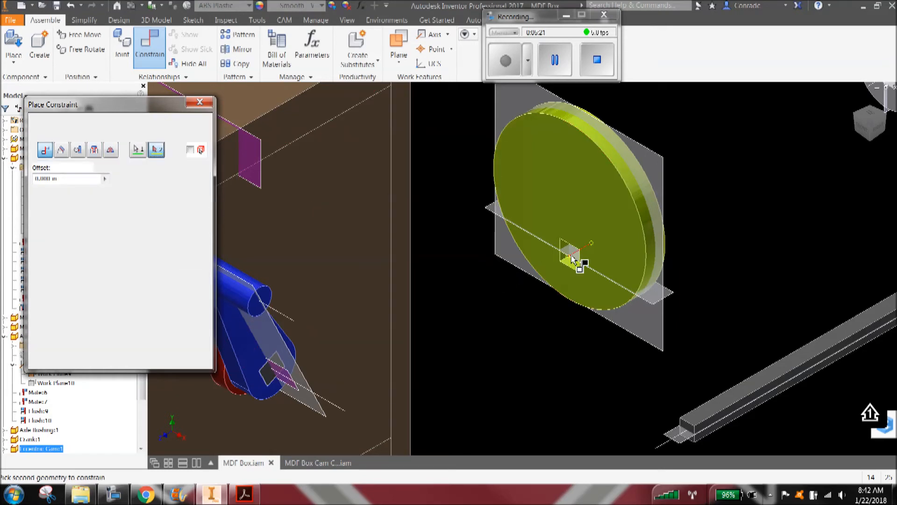
pyautogui.click(344, 415)
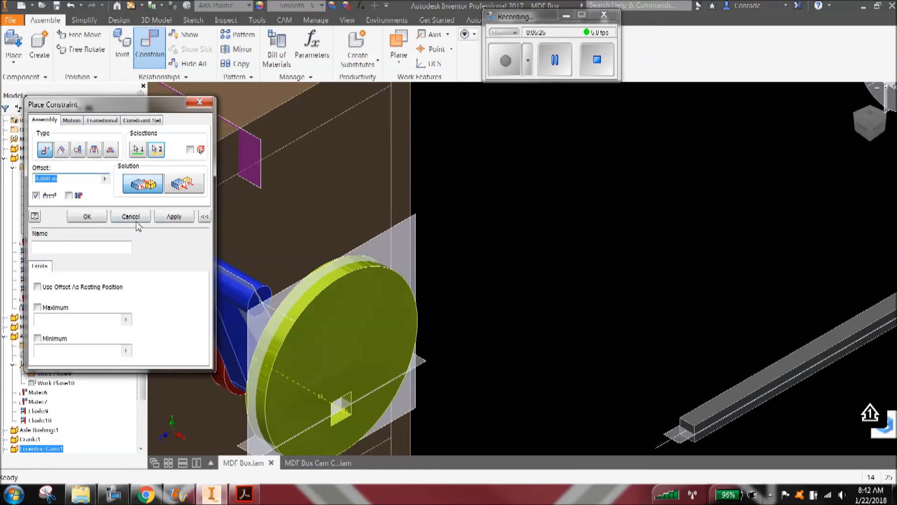
pyautogui.click(173, 217)
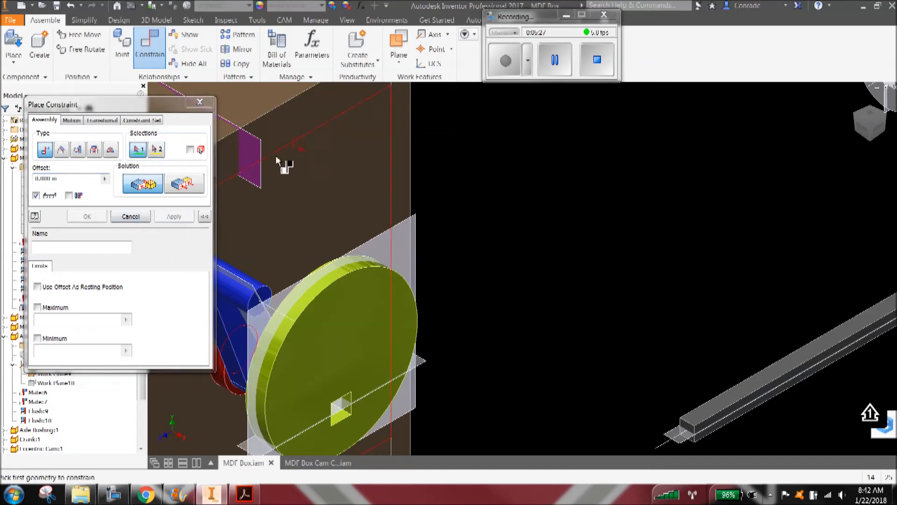
pyautogui.click(201, 103)
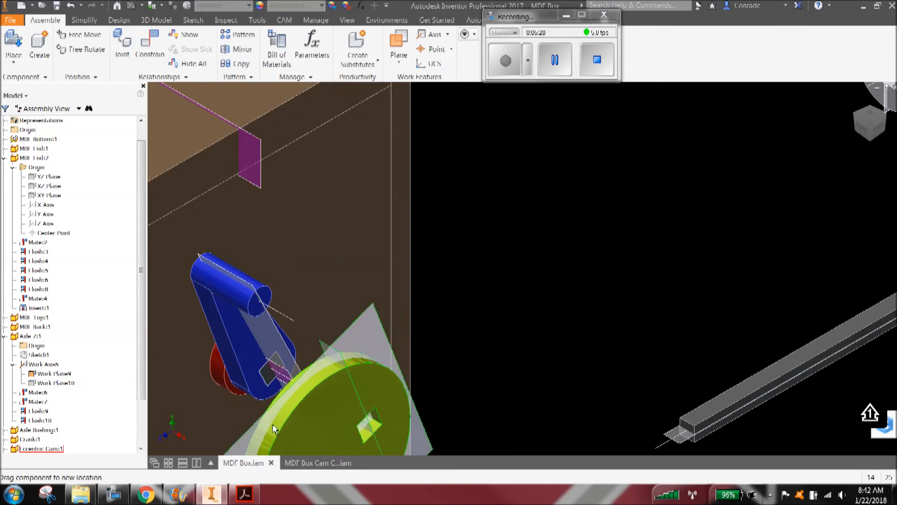
# Turn the eccentric cam and the crank separately about the axle to check how each rotates
pyautogui.moveTo(397, 402); pyautogui.dragTo(392, 376)
pyautogui.moveTo(347, 409); pyautogui.dragTo(313, 367)
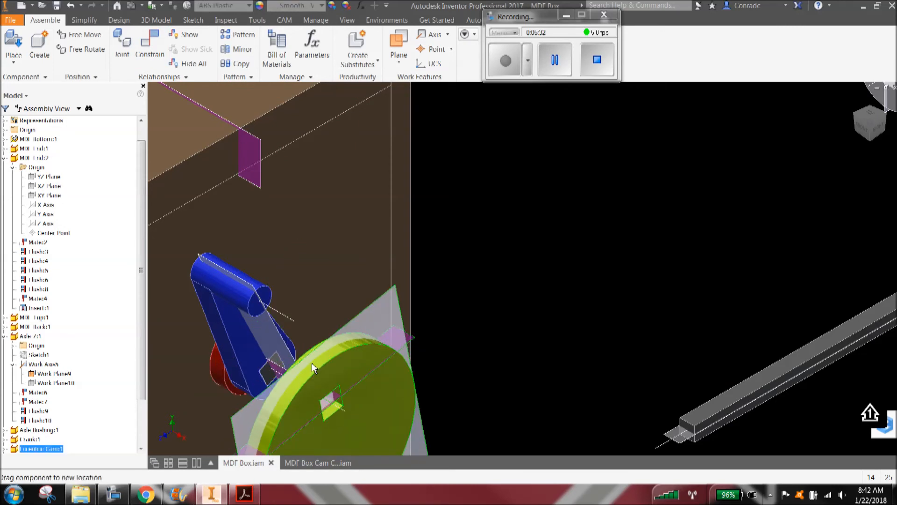
pyautogui.moveTo(334, 360); pyautogui.dragTo(397, 205, button='middle')
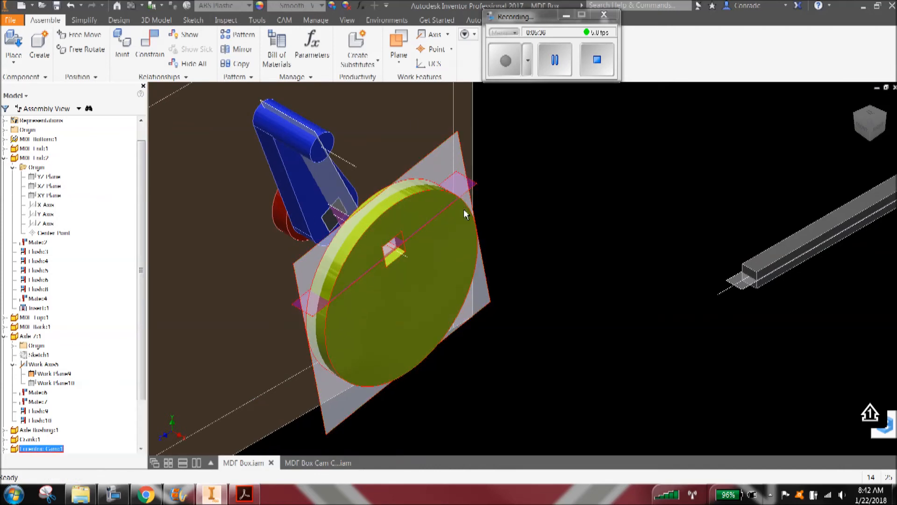
pyautogui.moveTo(327, 149); pyautogui.dragTo(345, 130)
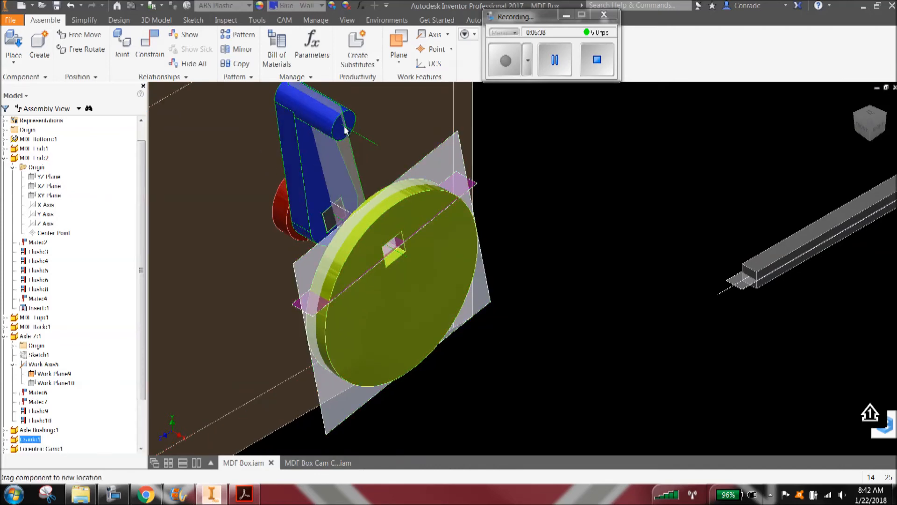
pyautogui.moveTo(333, 253)
pyautogui.mouseDown()
pyautogui.moveTo(337, 243)
pyautogui.moveTo(332, 249)
pyautogui.mouseUp()
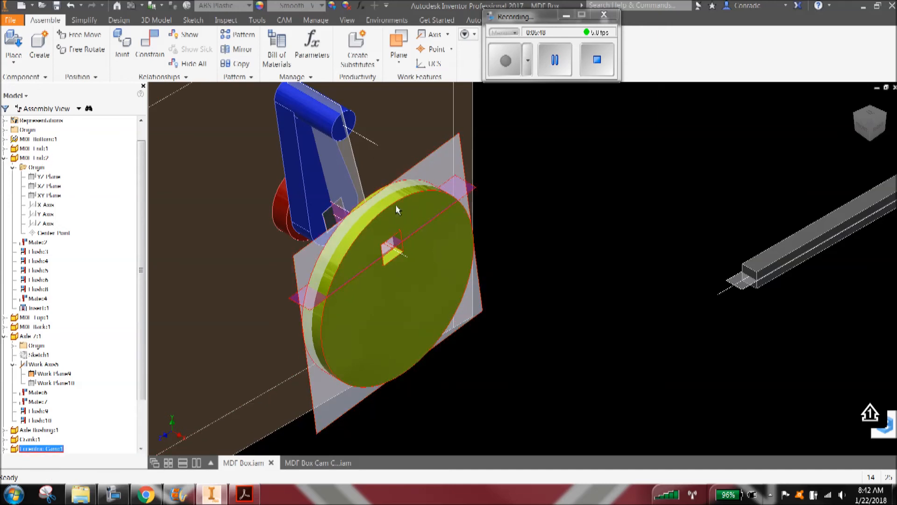
pyautogui.moveTo(390, 224)
pyautogui.mouseDown()
pyautogui.moveTo(324, 338)
pyautogui.moveTo(400, 214)
pyautogui.mouseUp()
pyautogui.moveTo(401, 220); pyautogui.dragTo(392, 226)
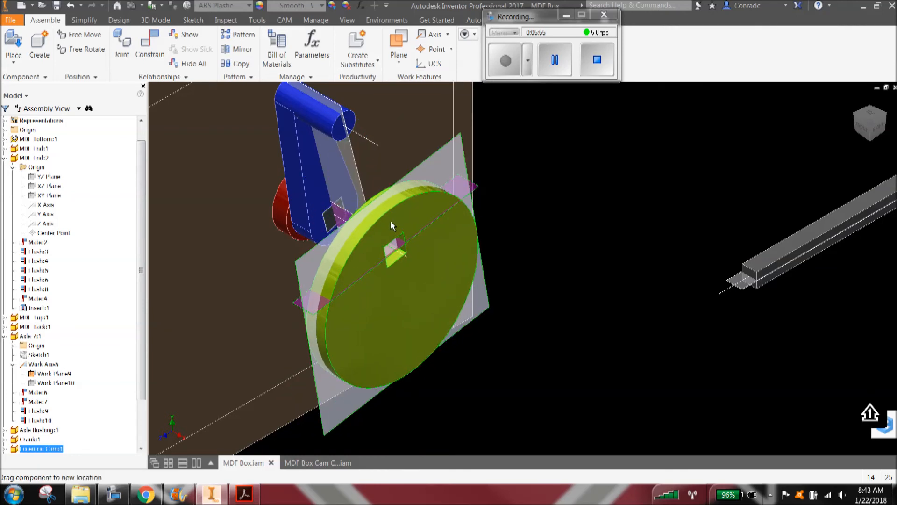
# Apply a 90 degree directed Angle constraint between the cam's horizontal work plane and the crank's work plane, and turn the cam to test it
pyautogui.click(150, 47)
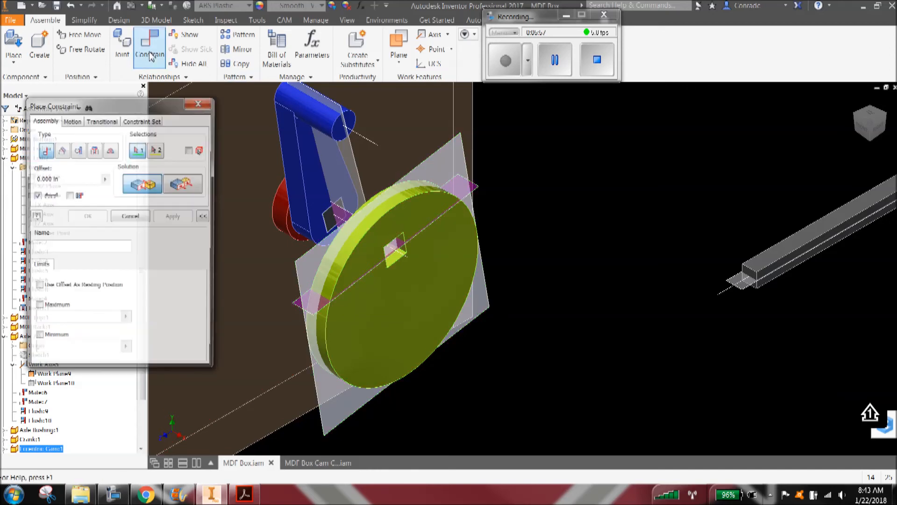
pyautogui.click(61, 149)
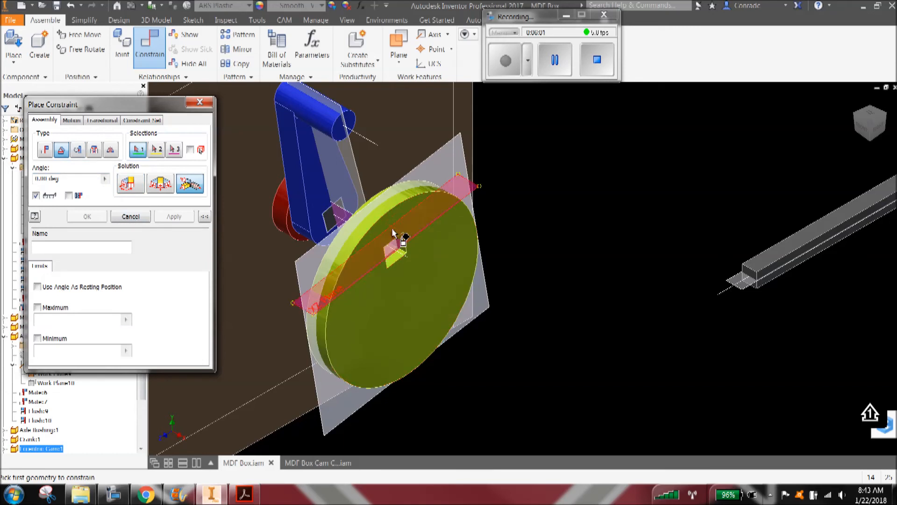
pyautogui.click(131, 189)
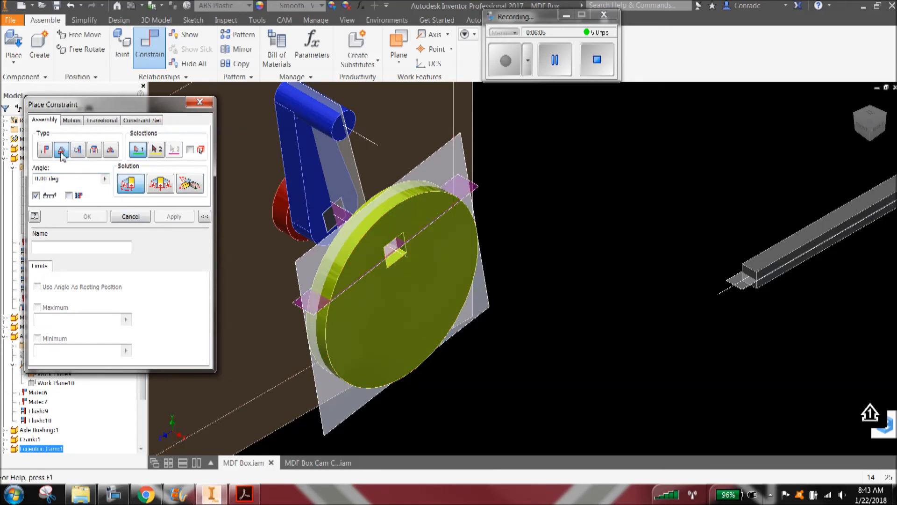
pyautogui.click(71, 179)
pyautogui.write('45')
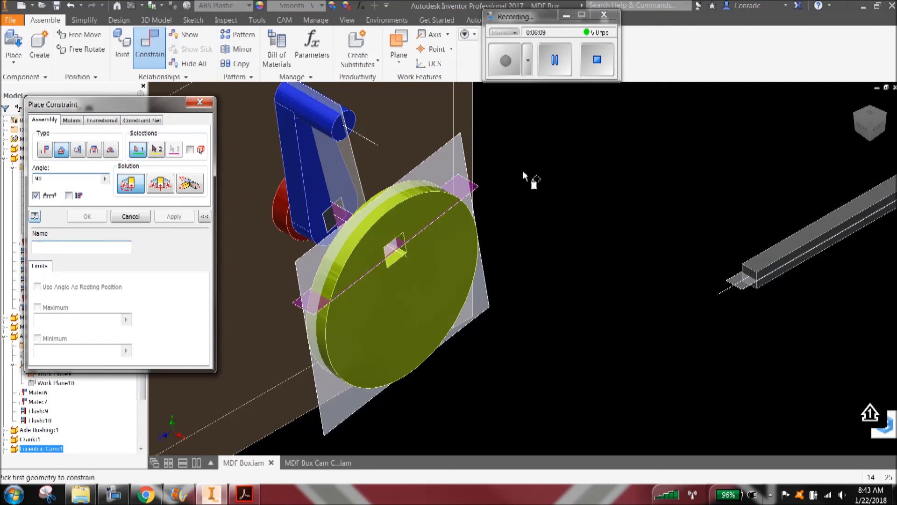
pyautogui.click(477, 184)
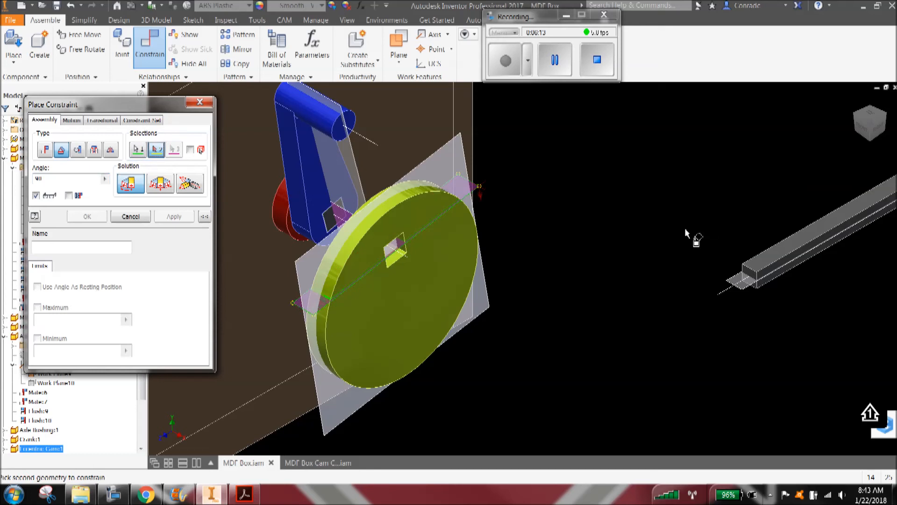
pyautogui.click(337, 107)
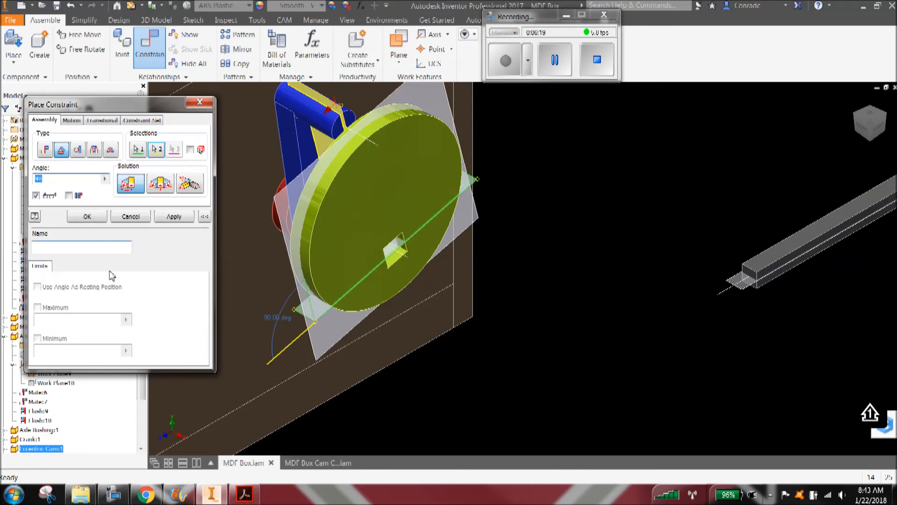
pyautogui.click(174, 216)
pyautogui.click(200, 102)
pyautogui.moveTo(299, 182); pyautogui.dragTo(406, 170)
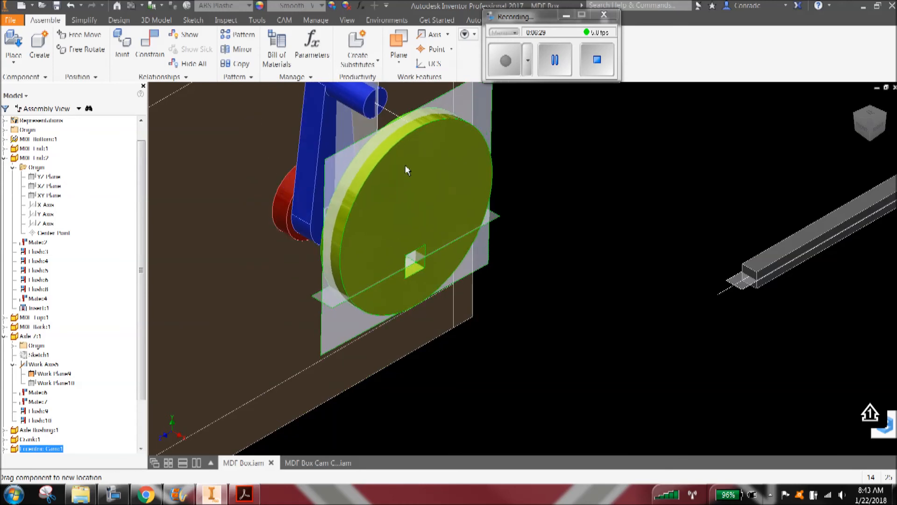
# Apply a Mate constraint at 0.000 in offset between the cam's vertical work plane and the axis of the hole in the box top
pyautogui.click(855, 114)
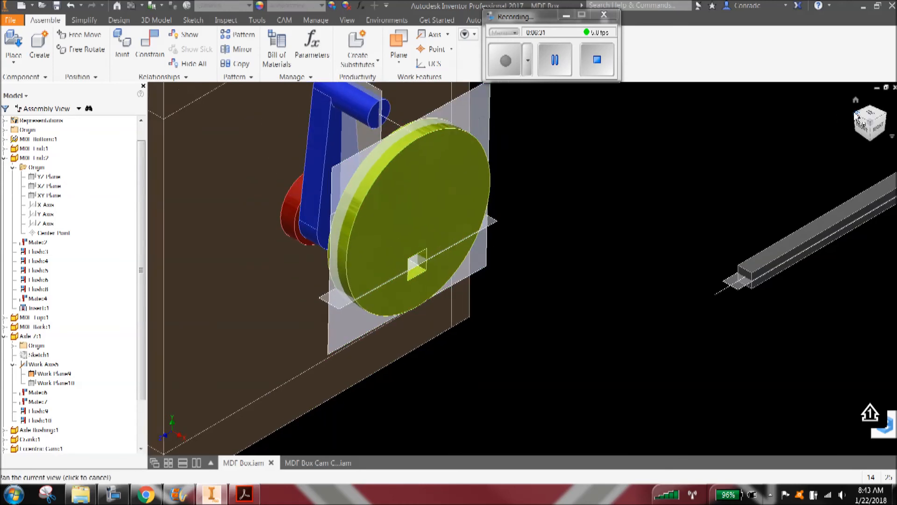
pyautogui.scroll(-6, 489, 334)
pyautogui.moveTo(610, 292); pyautogui.dragTo(532, 297, button='middle')
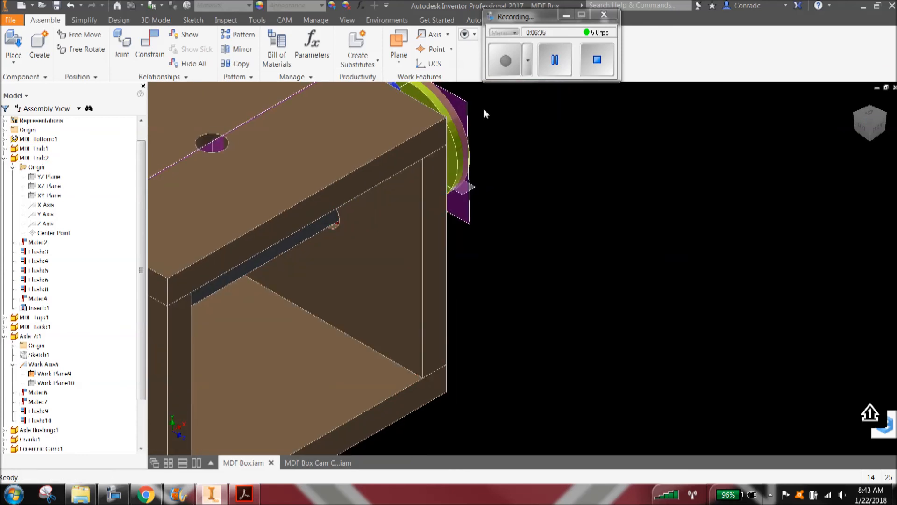
pyautogui.moveTo(453, 110); pyautogui.dragTo(436, 139, button='middle')
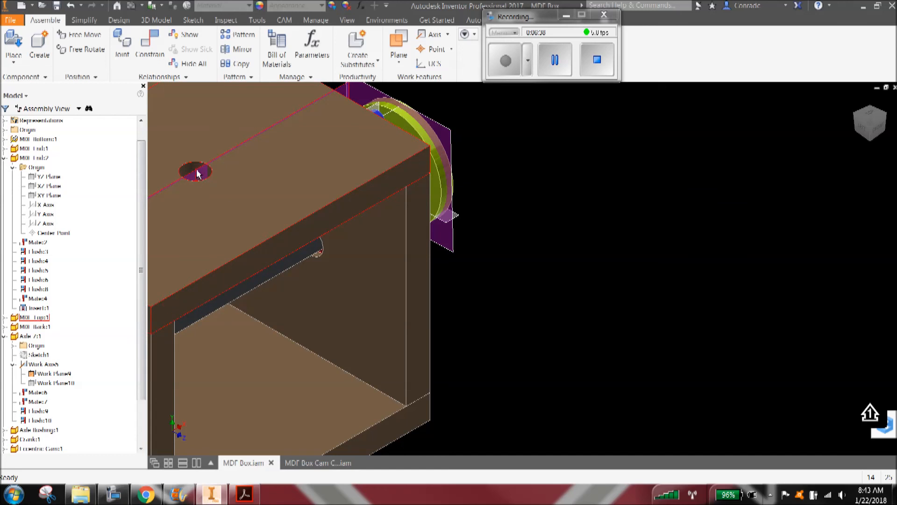
pyautogui.click(148, 41)
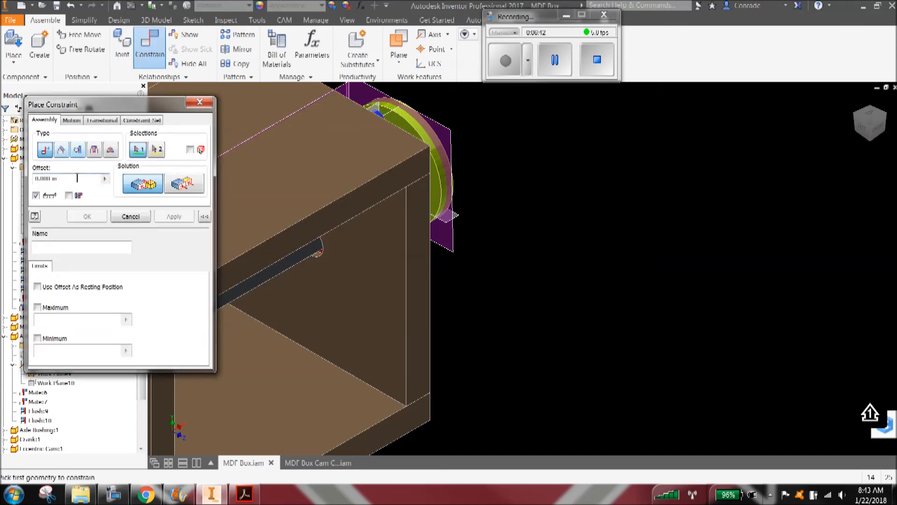
pyautogui.moveTo(329, 180); pyautogui.dragTo(460, 198, button='middle')
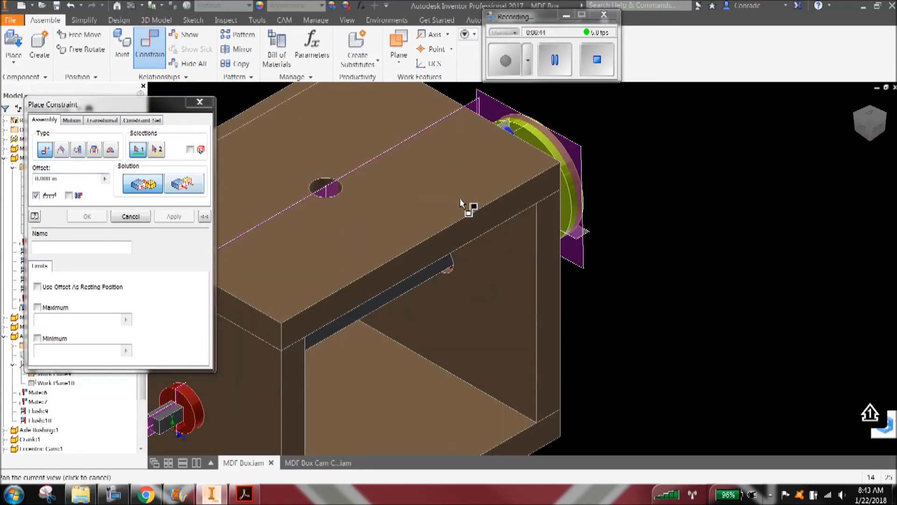
pyautogui.click(582, 144)
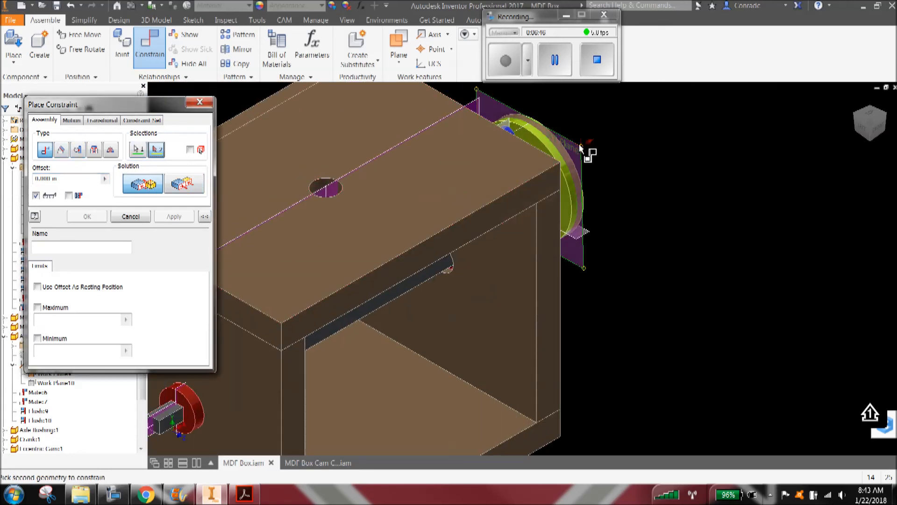
pyautogui.click(327, 189)
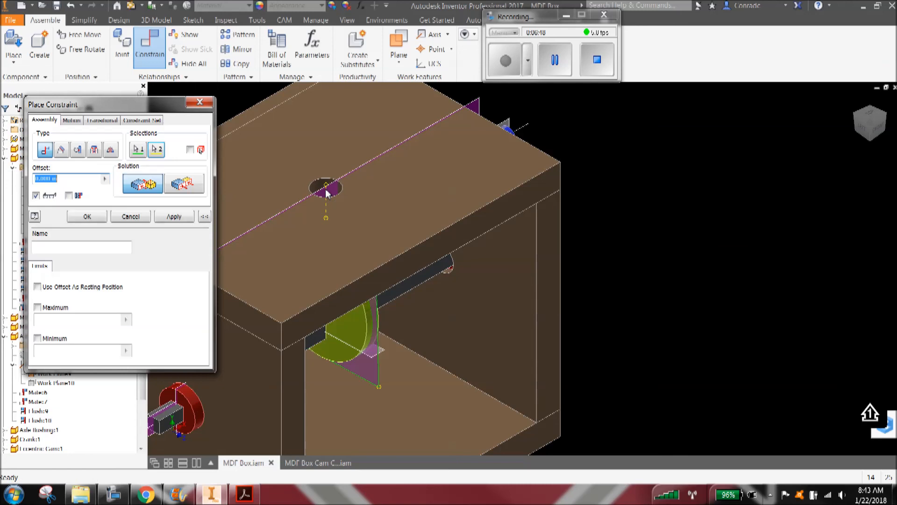
pyautogui.click(181, 217)
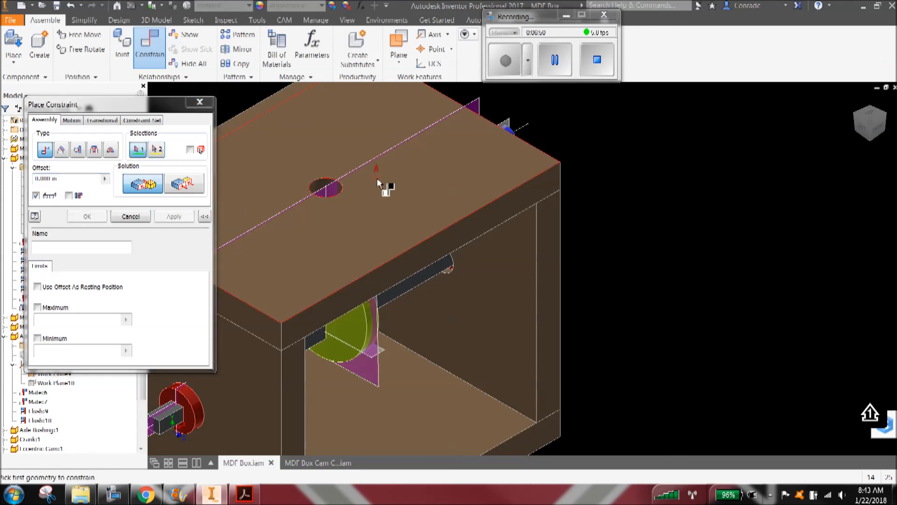
pyautogui.click(200, 102)
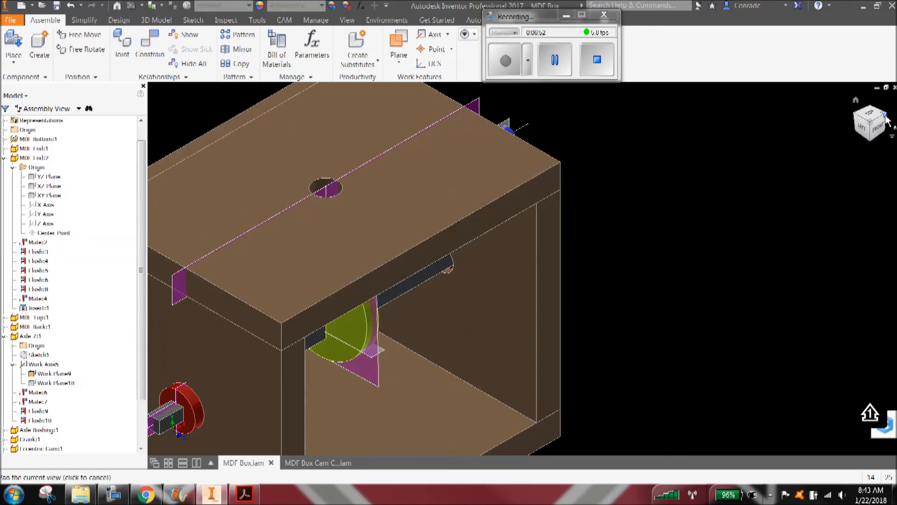
# Turn the eccentric cam and the crank inside the box to check that they rotate together, and examine the whole assembly
pyautogui.click(884, 113)
pyautogui.scroll(8, 528, 314)
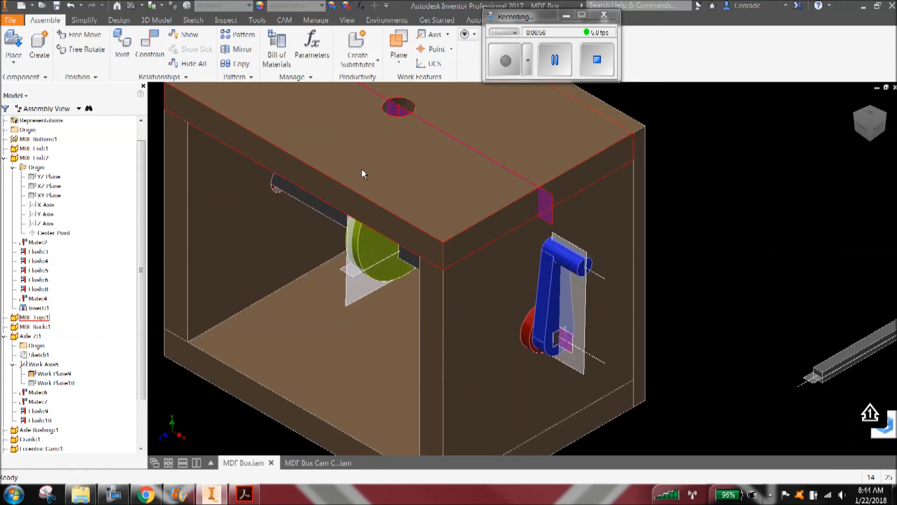
pyautogui.moveTo(357, 248); pyautogui.dragTo(377, 226)
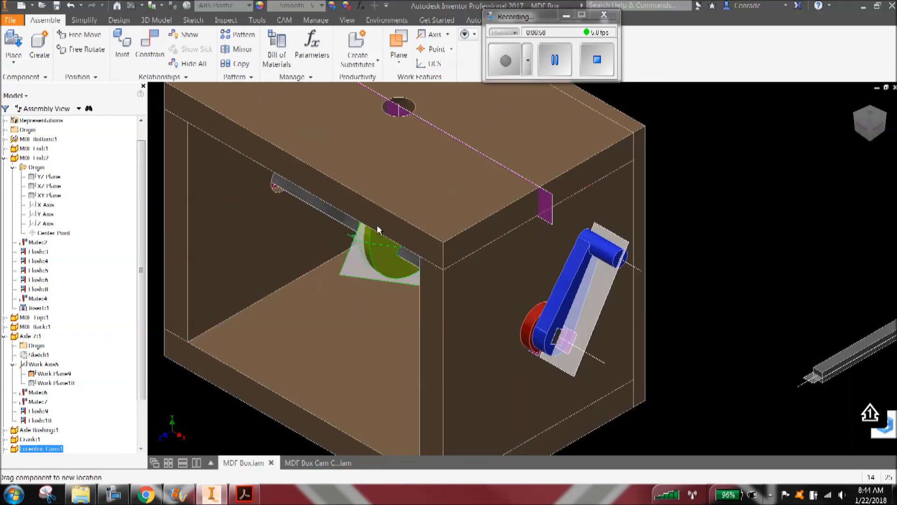
pyautogui.moveTo(598, 244); pyautogui.dragTo(546, 275)
pyautogui.moveTo(507, 291); pyautogui.dragTo(571, 392, button='middle')
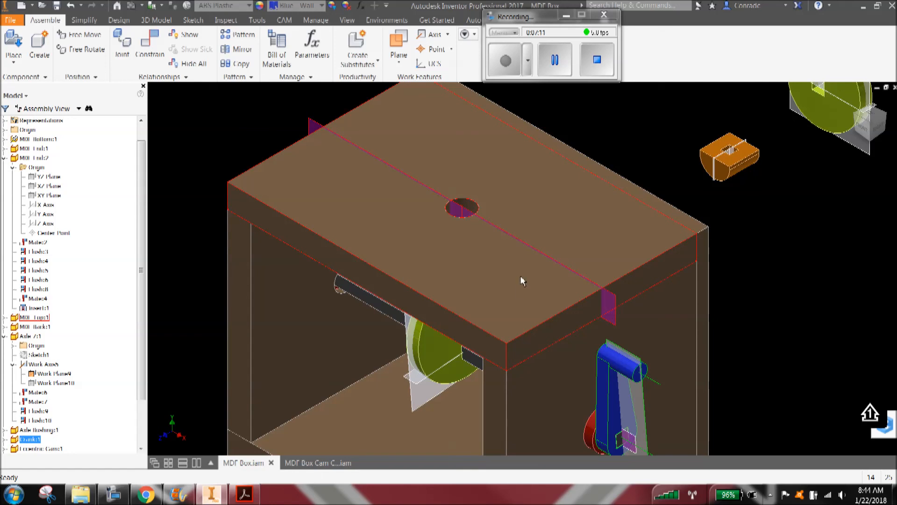
pyautogui.scroll(3, 610, 204)
pyautogui.moveTo(610, 234); pyautogui.dragTo(571, 237, button='middle')
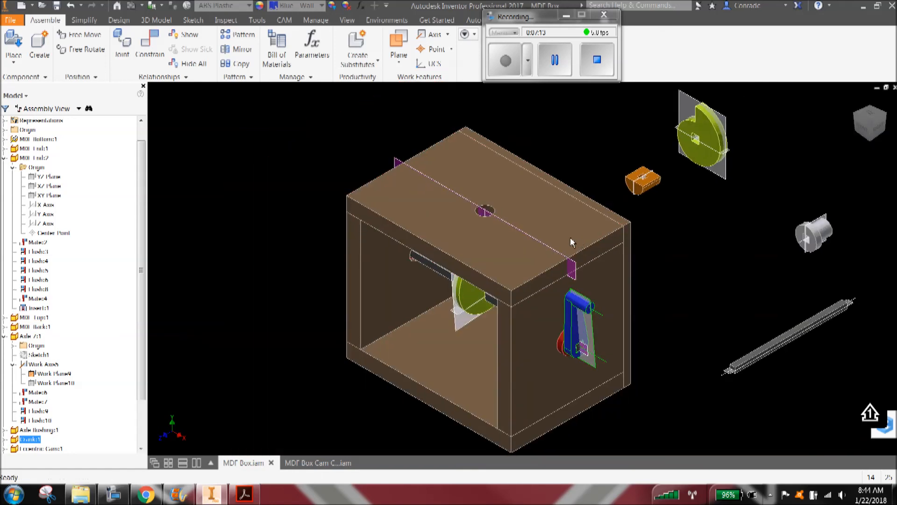